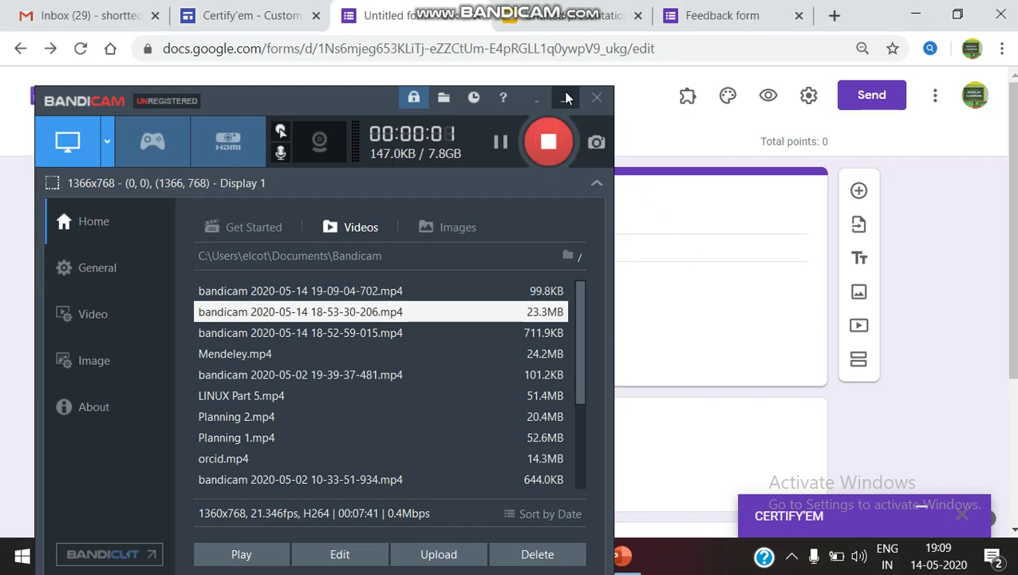
# Set the form's quiz grades to be released later, after manual review, and save the settings.
pyautogui.click(565, 97)
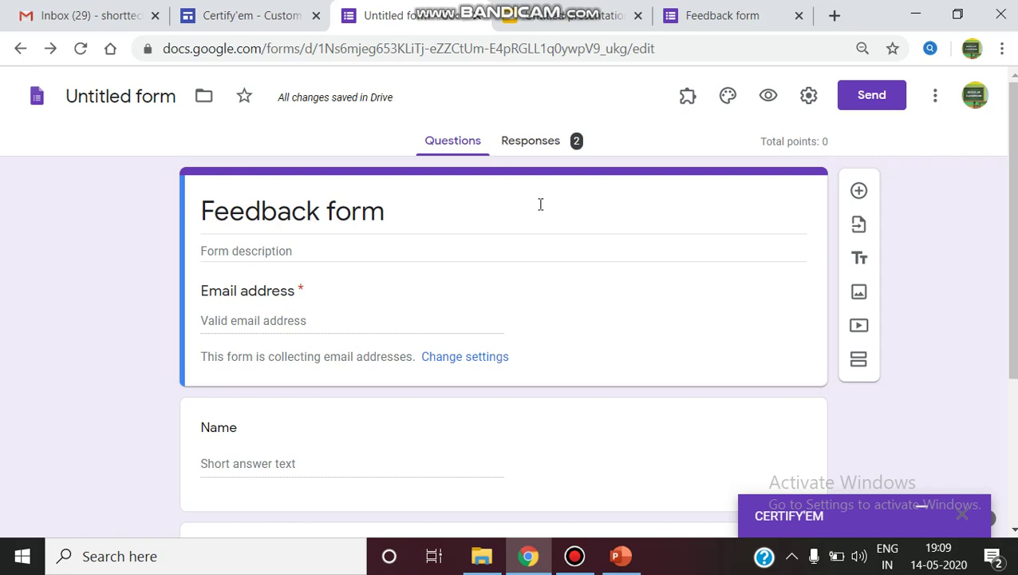
pyautogui.click(821, 101)
pyautogui.click(802, 137)
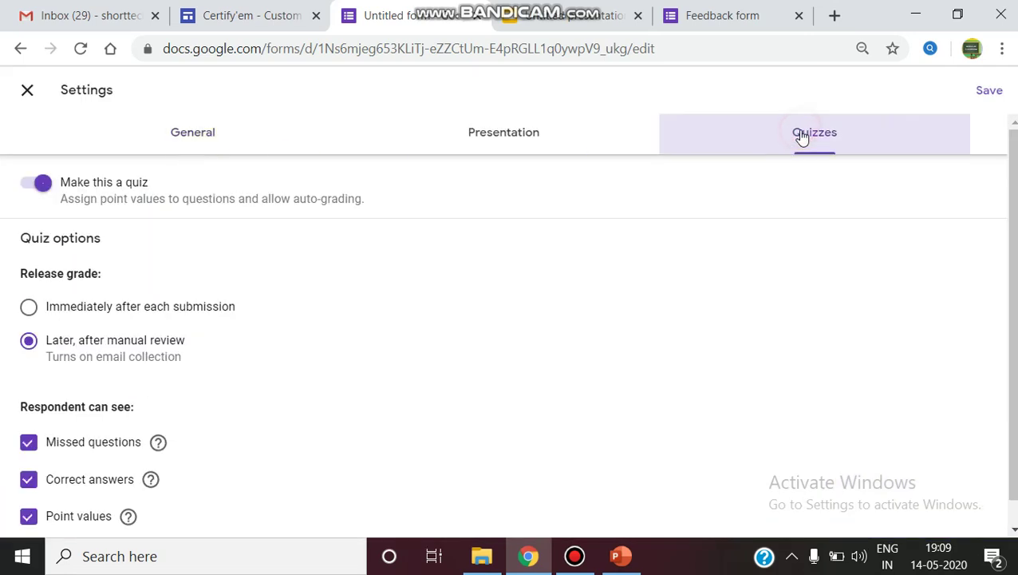
pyautogui.click(90, 315)
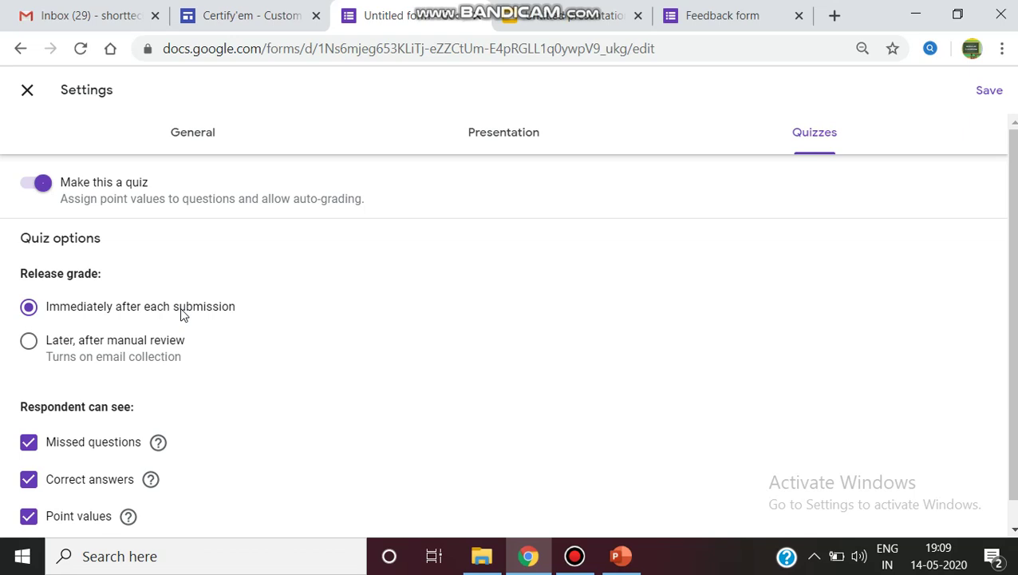
pyautogui.click(124, 347)
pyautogui.click(989, 93)
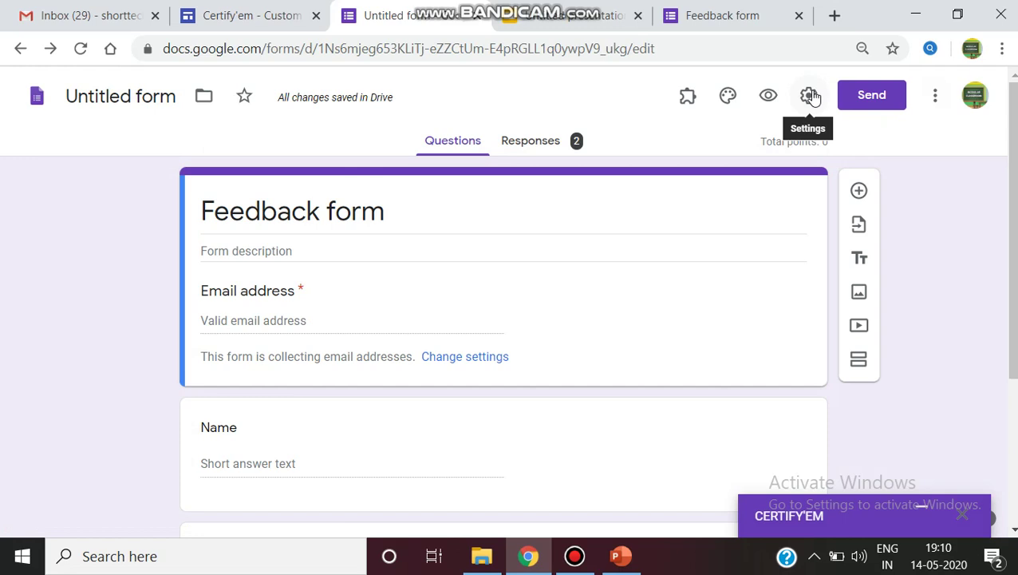
# Expand the Certify'em add-on panel on the form and review its certification status, passing percentage and template settings.
pyautogui.click(682, 100)
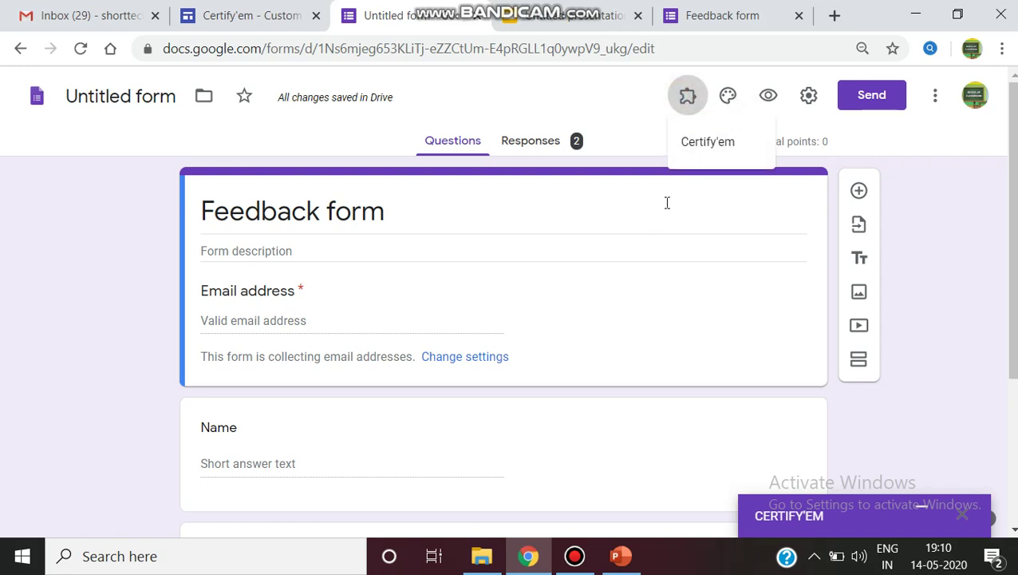
pyautogui.click(839, 523)
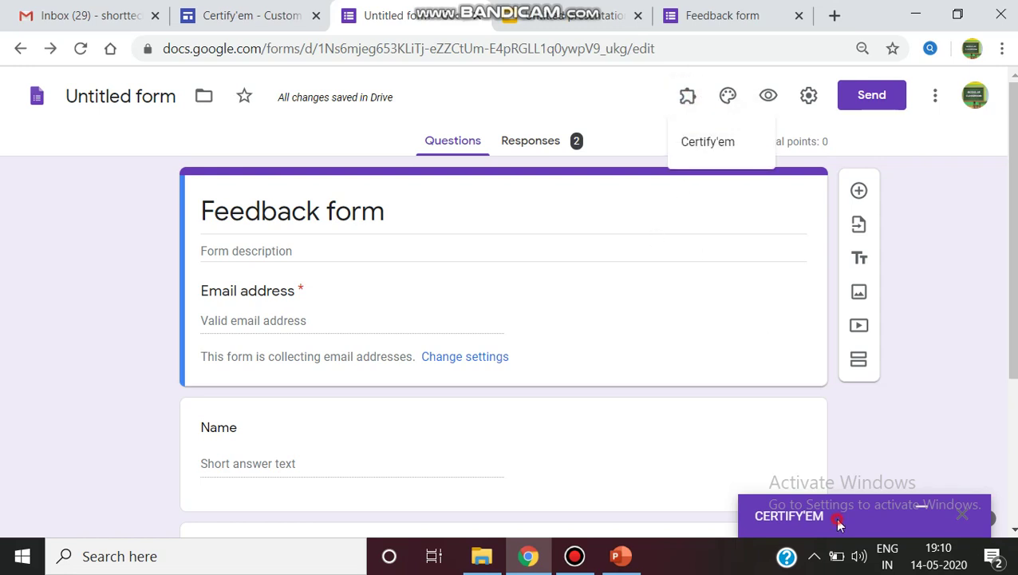
pyautogui.click(928, 504)
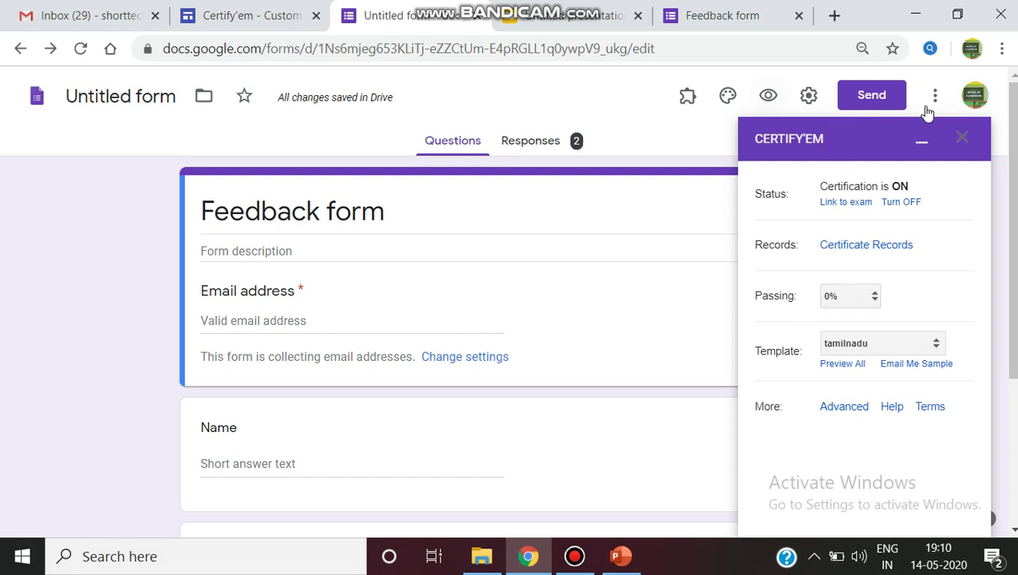
pyautogui.click(922, 141)
pyautogui.moveTo(836, 137); pyautogui.dragTo(812, 151)
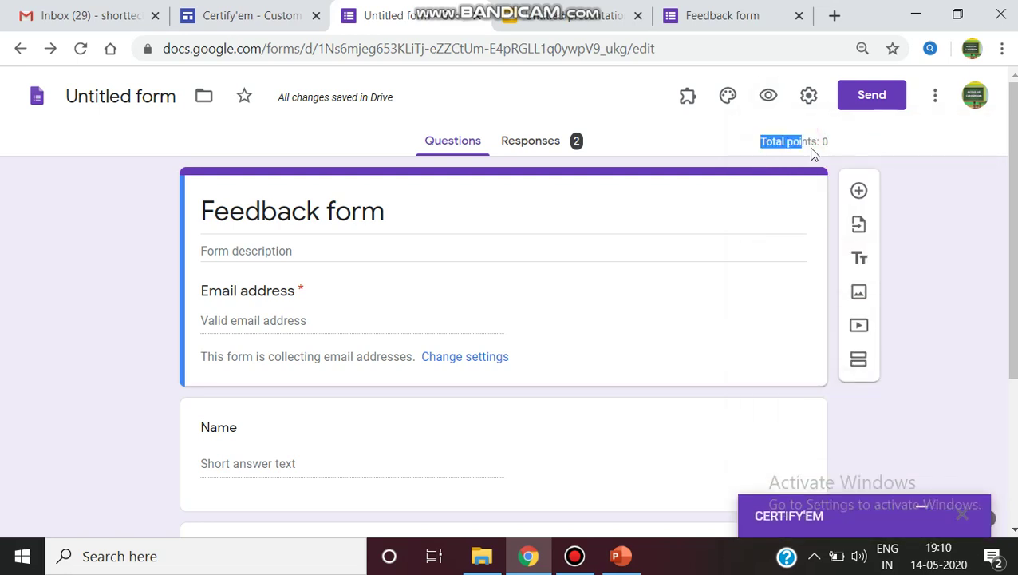
pyautogui.click(812, 152)
pyautogui.click(929, 507)
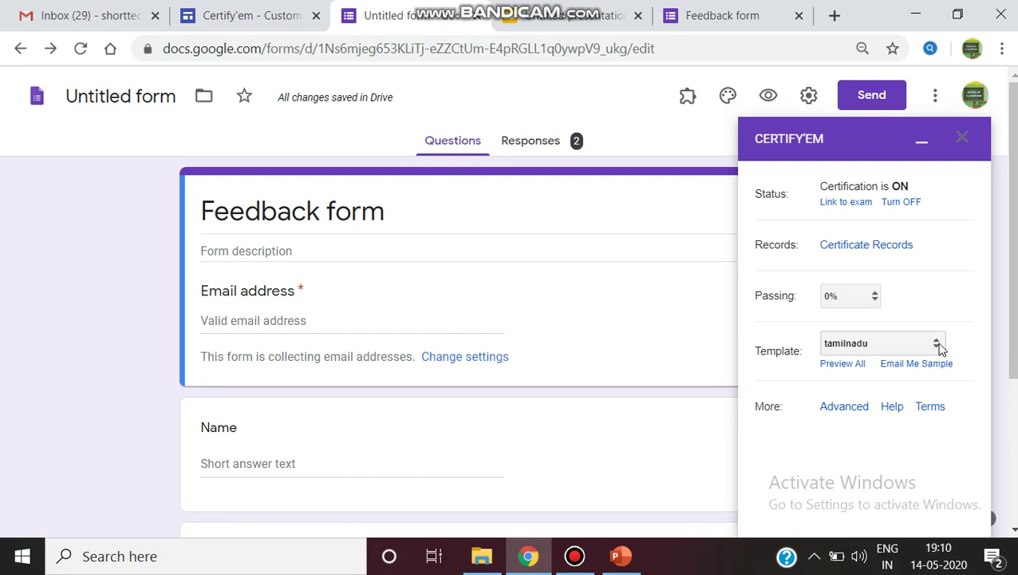
# Look up the full name merge tag in the table on the Certify'em custom templates page.
pyautogui.click(563, 15)
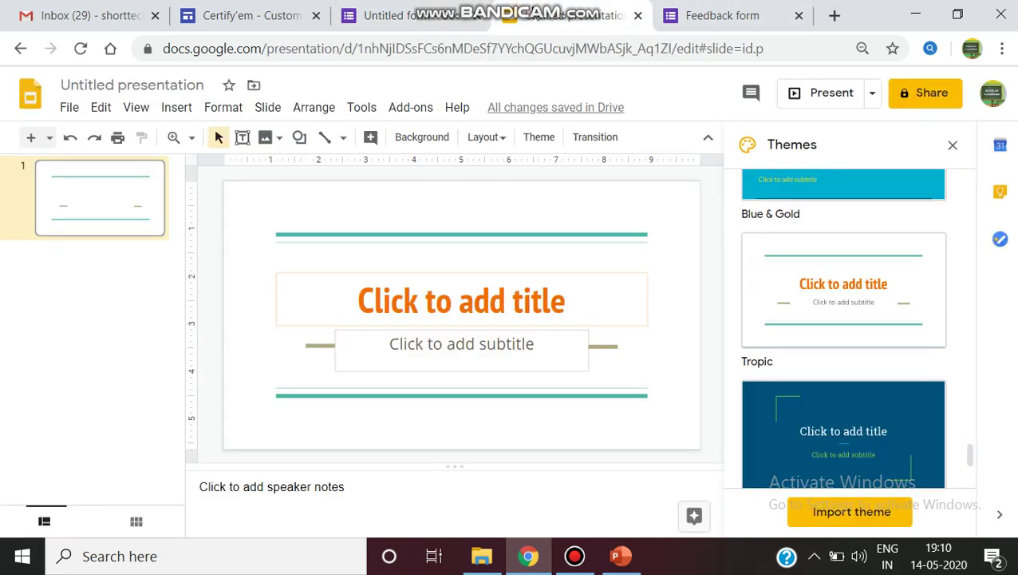
pyautogui.click(254, 11)
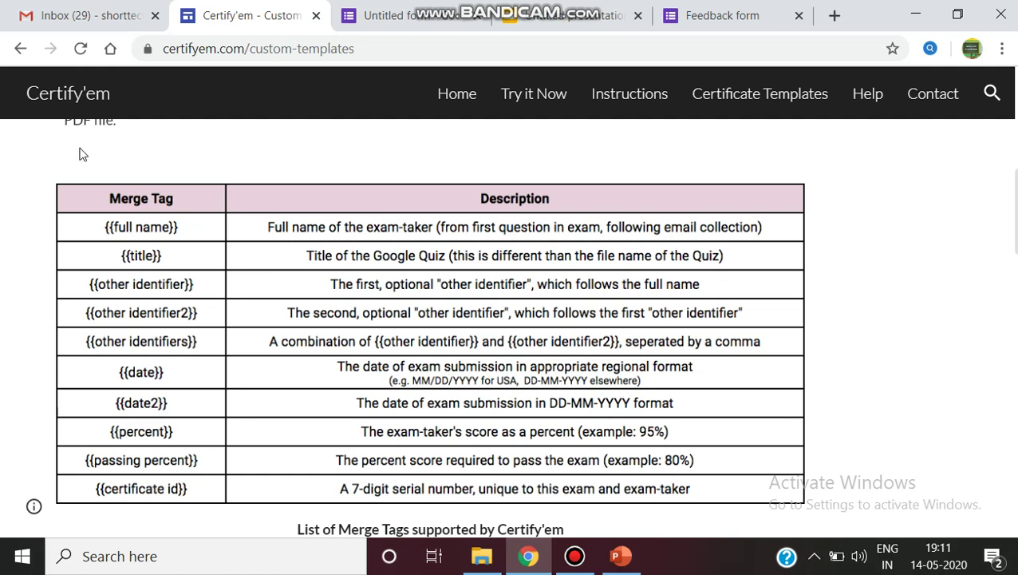
pyautogui.moveTo(184, 229); pyautogui.dragTo(100, 224)
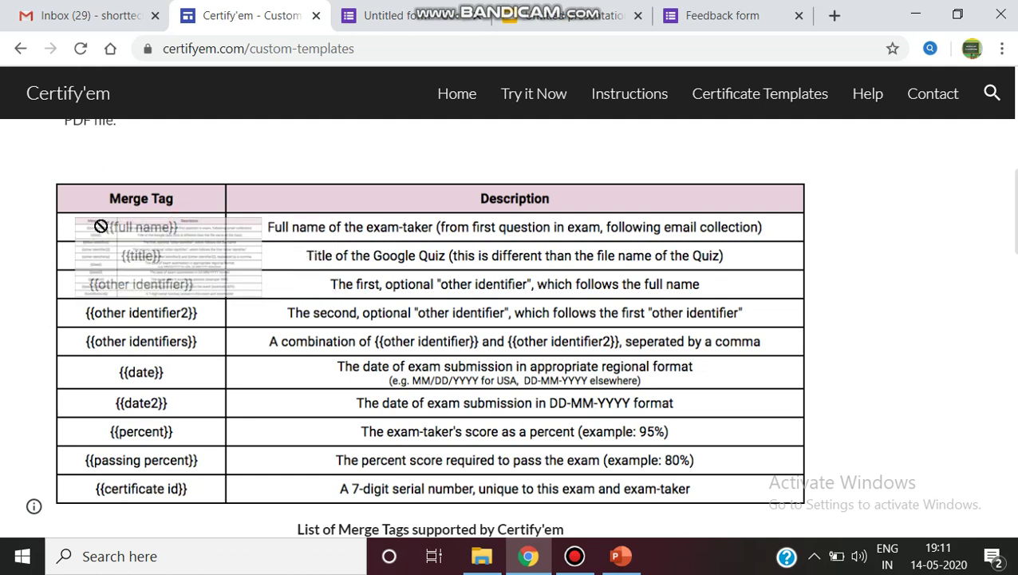
pyautogui.click(100, 223)
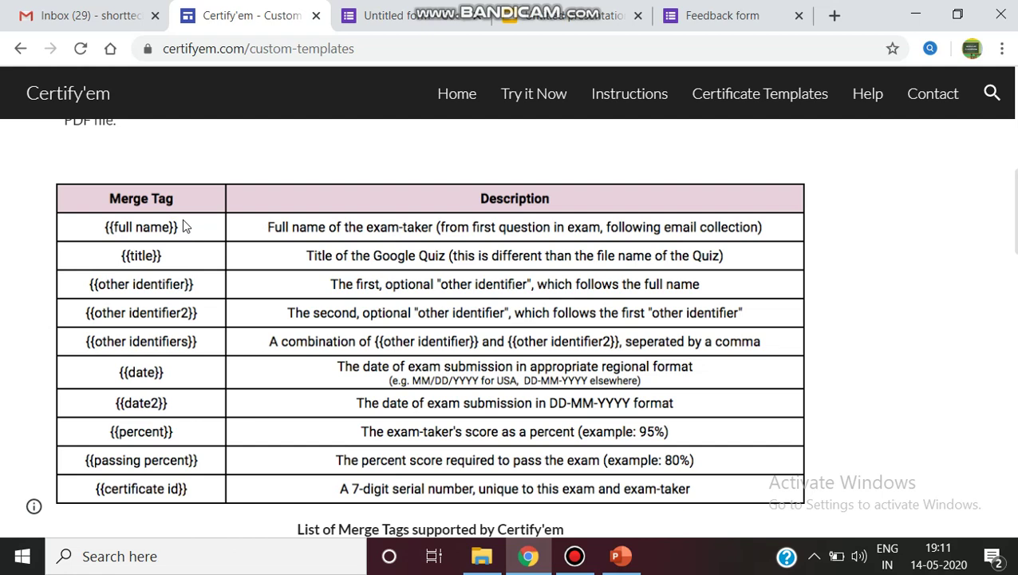
# Switch to the Google Slides presentation and enter "Tamilnadu College of Arts and Science" as the slide's title.
pyautogui.click(563, 17)
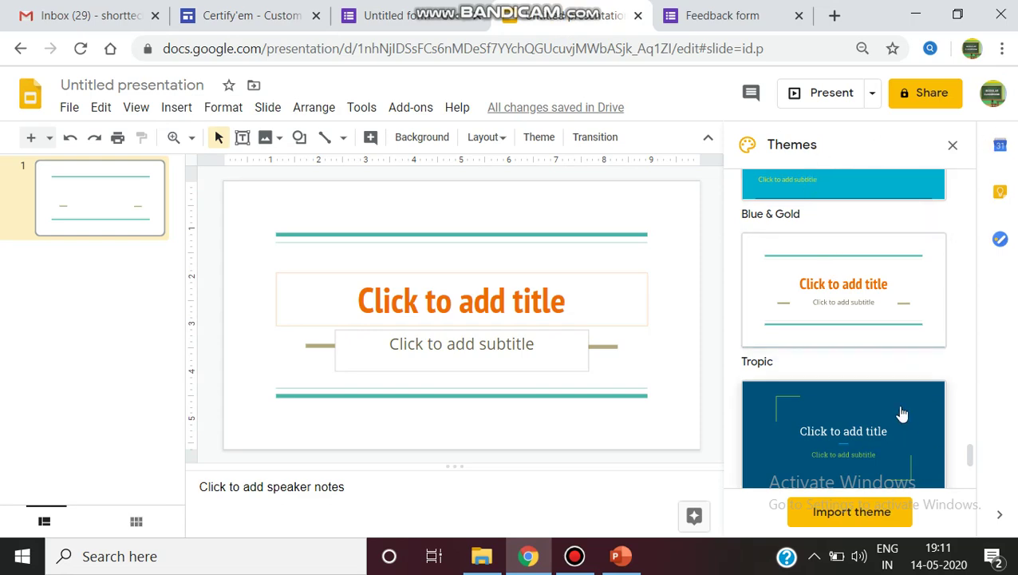
pyautogui.scroll(-2, 900, 413)
pyautogui.scroll(2, 882, 404)
pyautogui.scroll(-10, 877, 399)
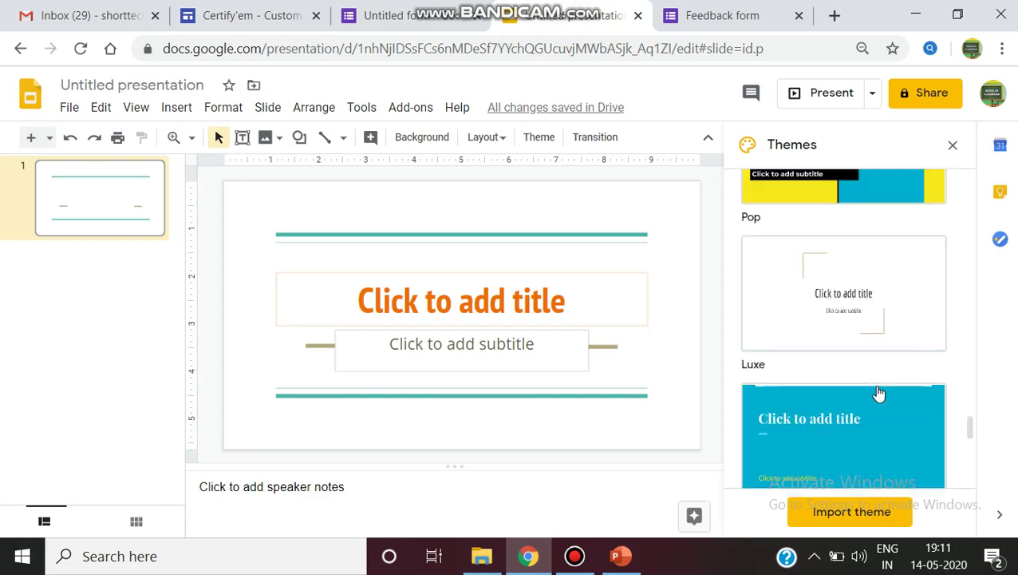
pyautogui.click(514, 305)
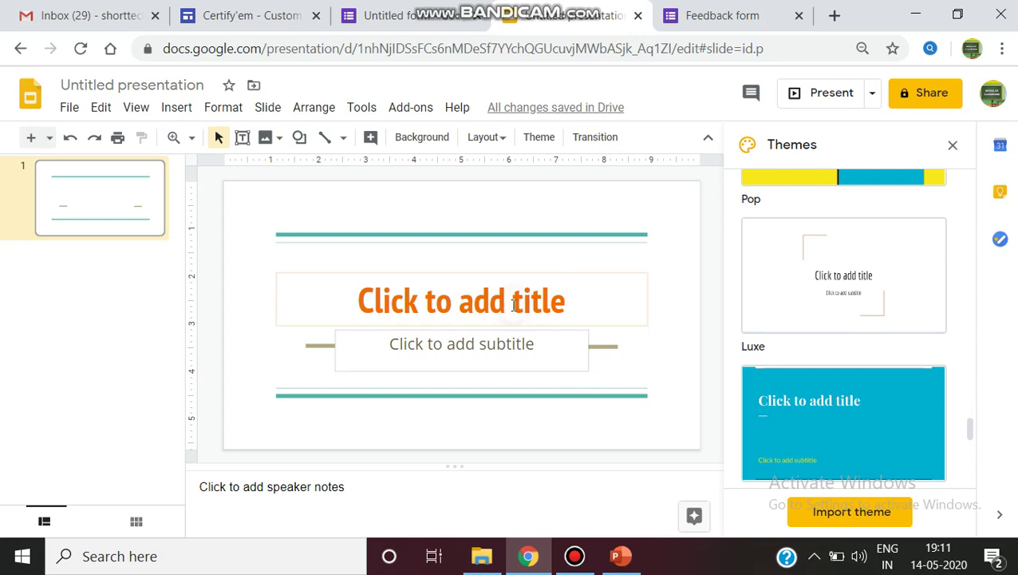
pyautogui.click(592, 304)
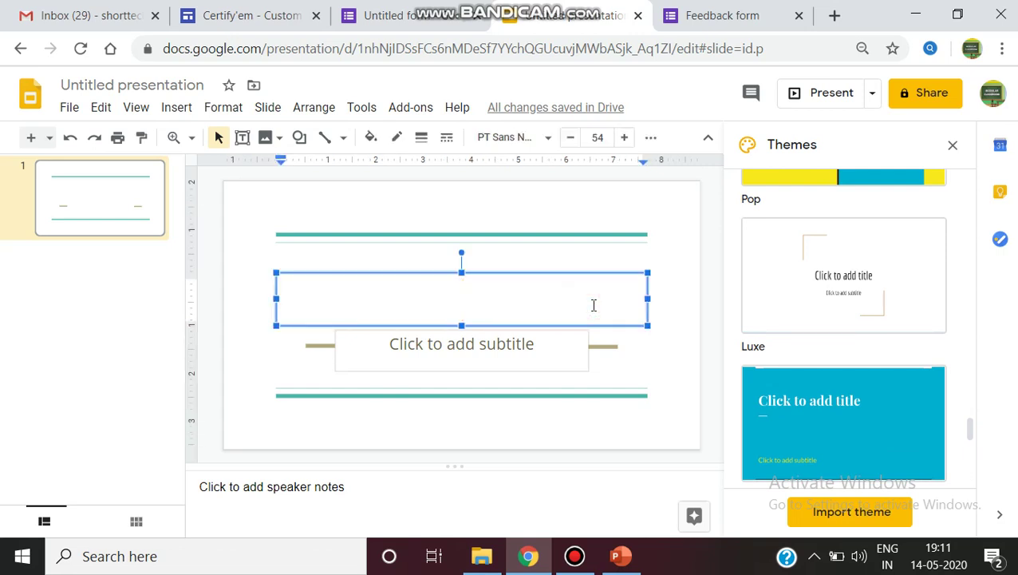
pyautogui.write('Tamil')
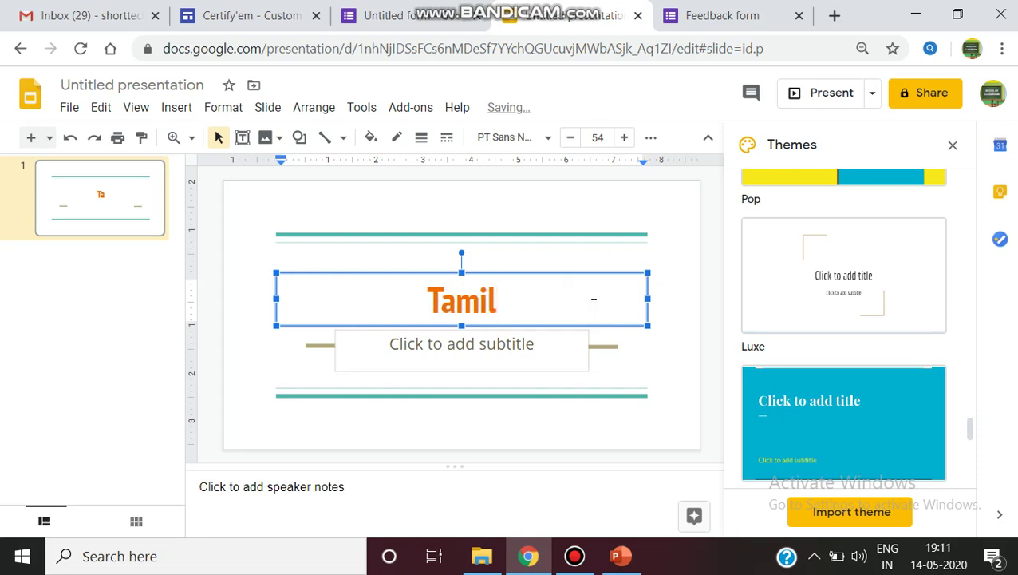
pyautogui.write('nadu ')
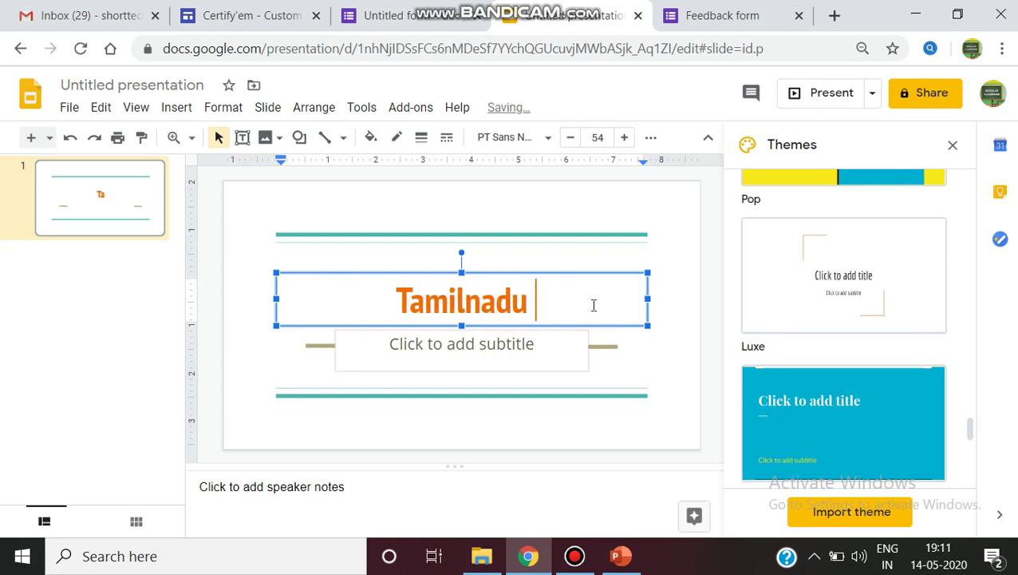
pyautogui.write('College ')
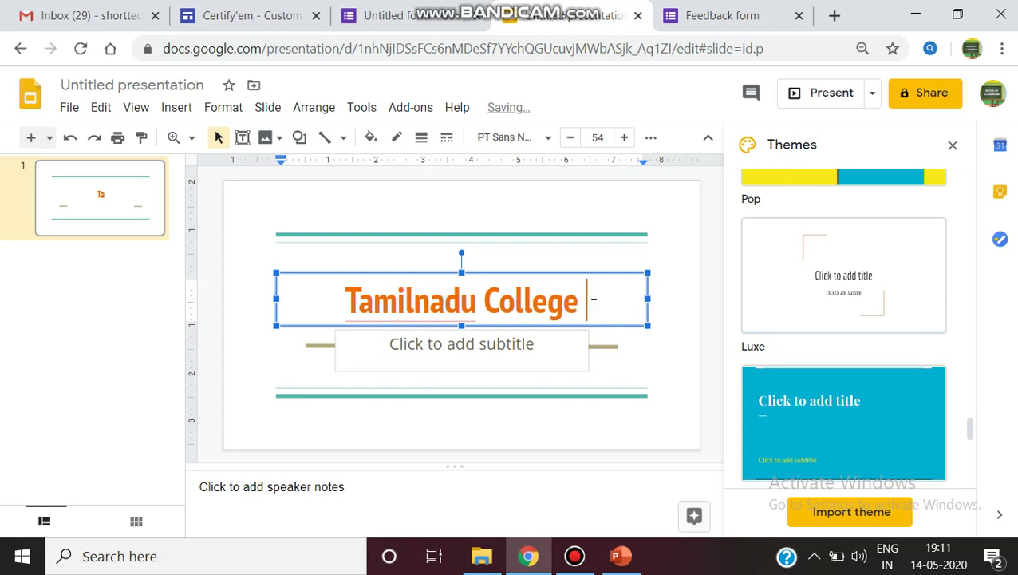
pyautogui.write('of Arts ')
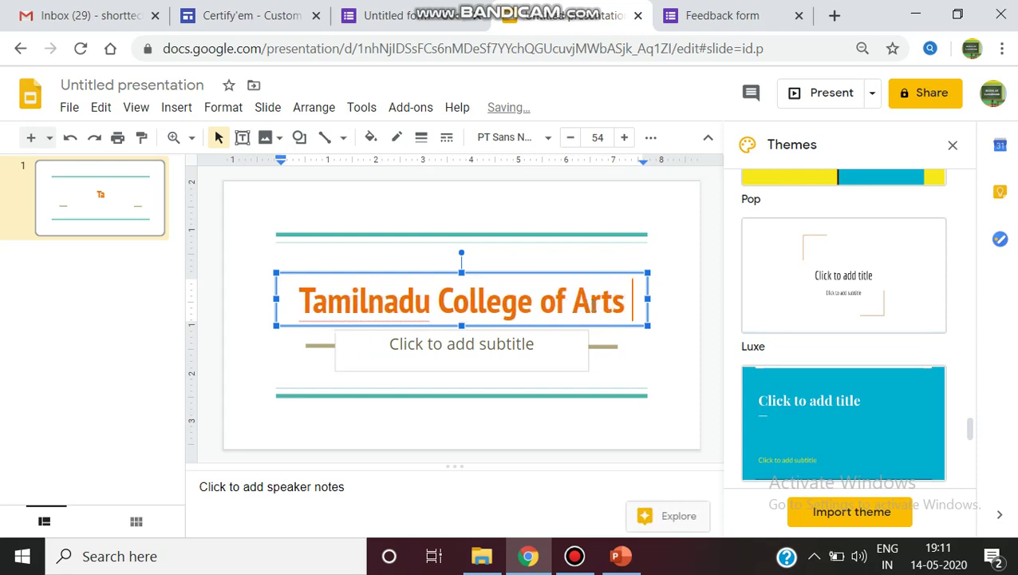
pyautogui.write('and Sci')
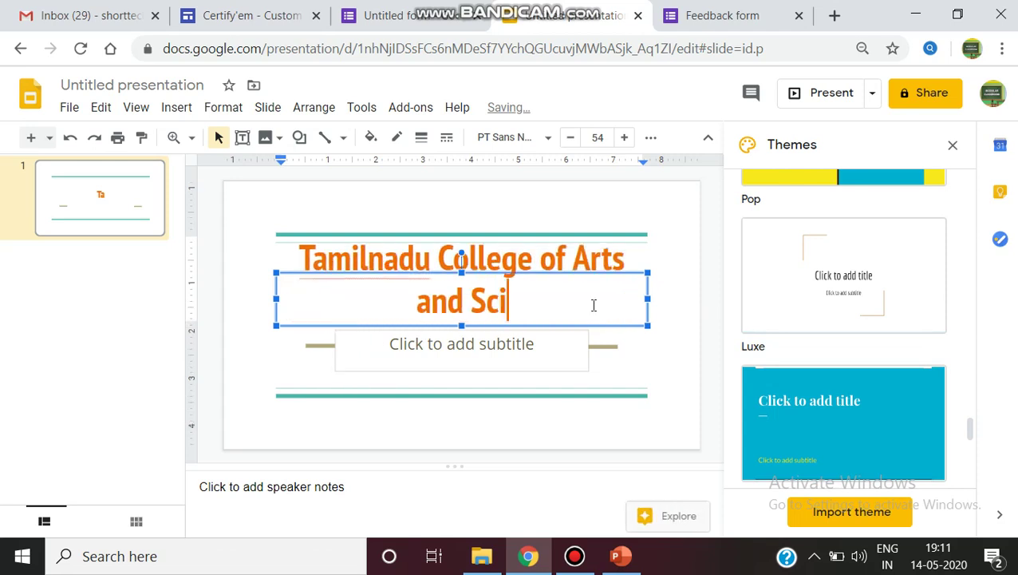
pyautogui.write('ence')
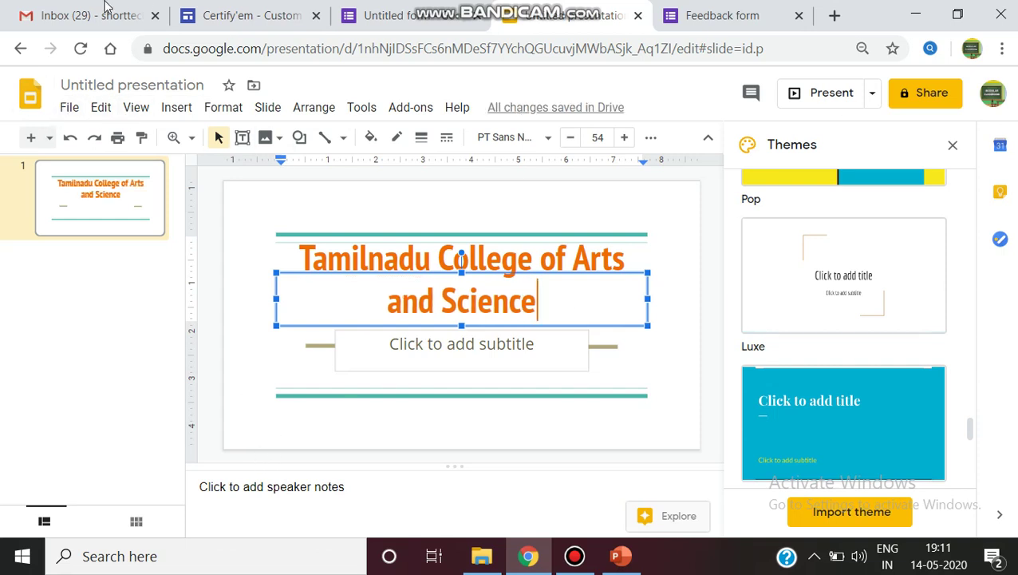
# Enter the merge tag {{full name}} as the slide's subtitle.
pyautogui.click(479, 365)
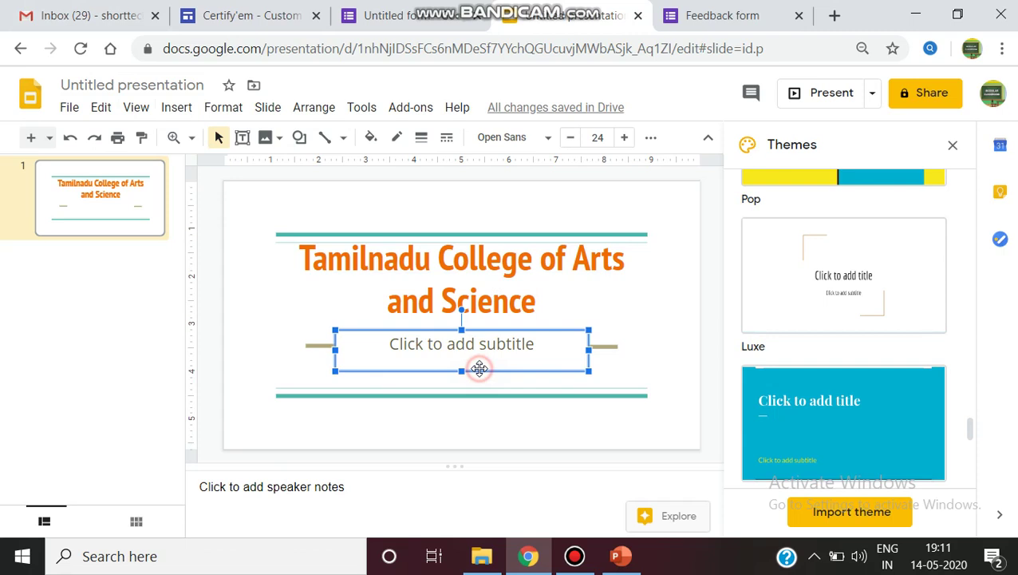
pyautogui.click(489, 363)
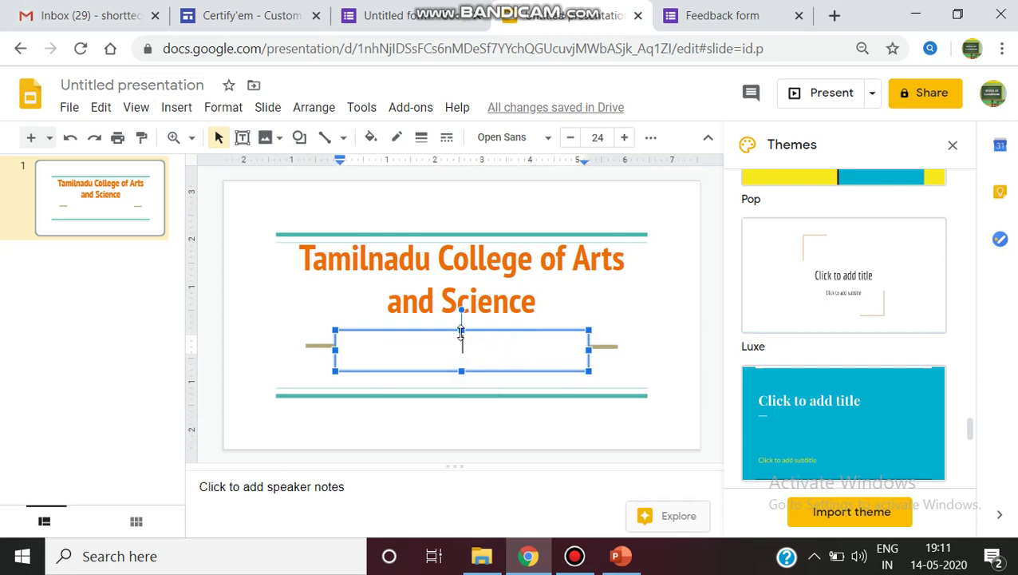
pyautogui.write('{{')
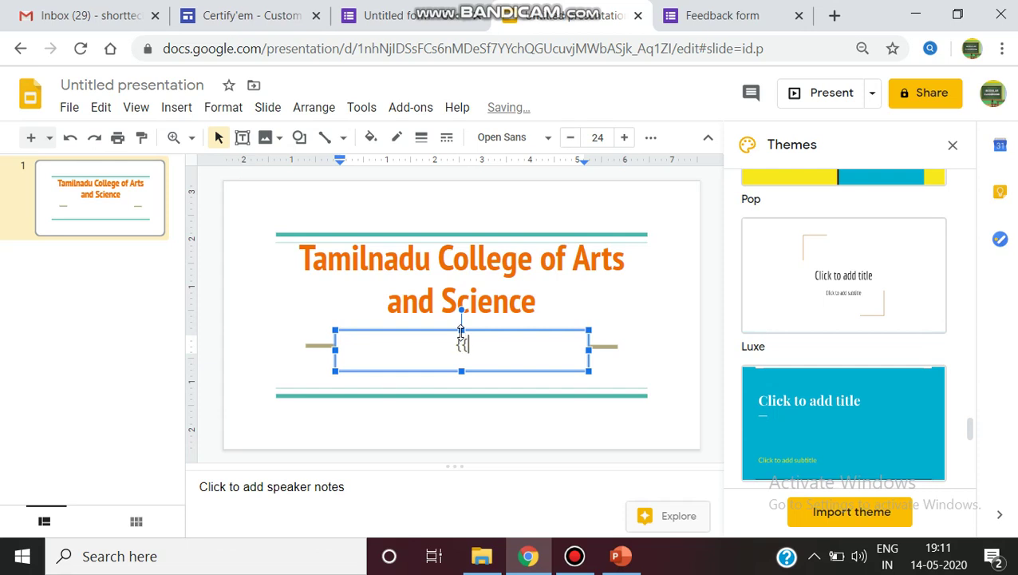
pyautogui.write('}}')
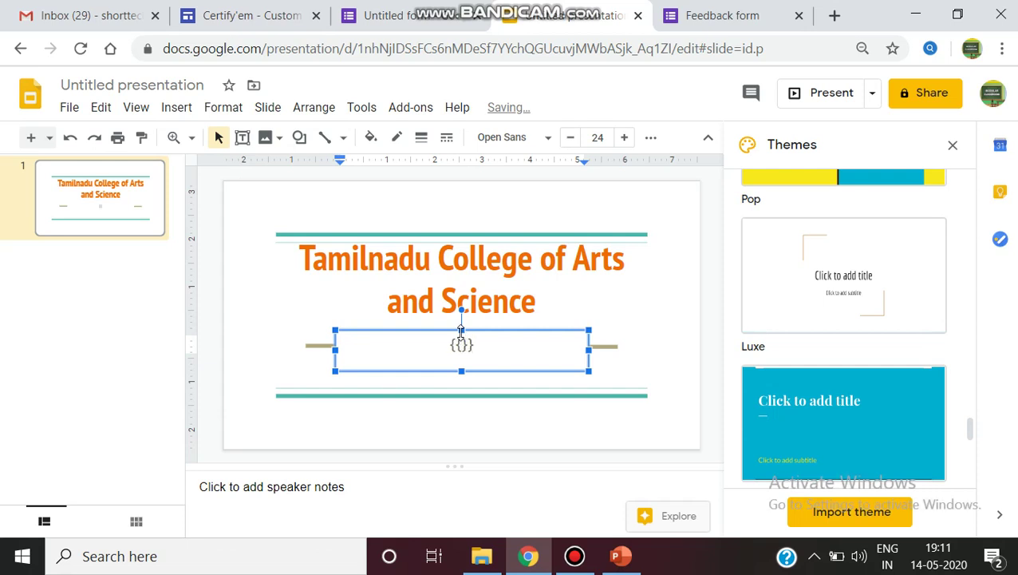
pyautogui.write('full ')
pyautogui.write('name')
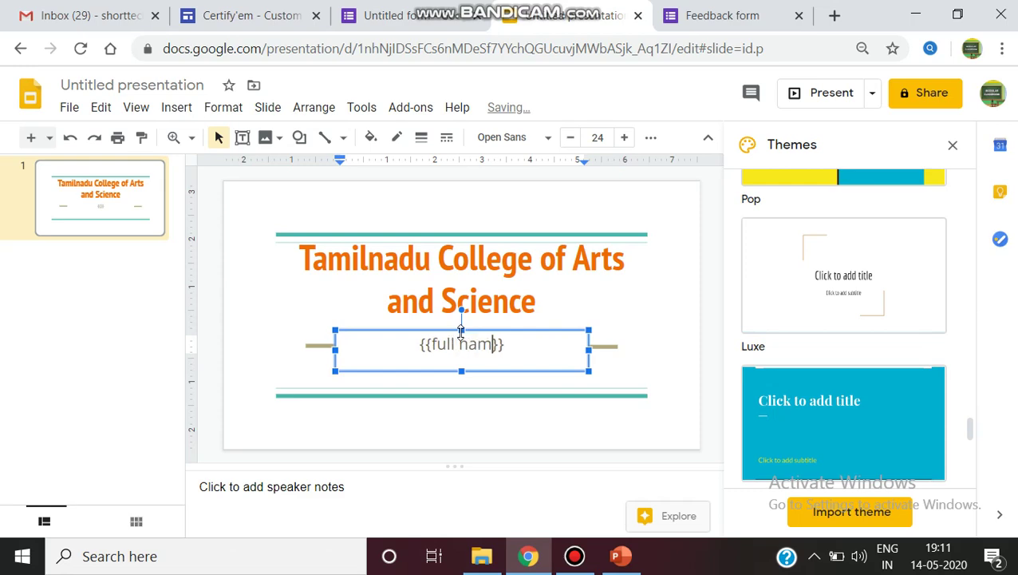
# Compare the slide's subtitle tag with the merge tag table on the Certify'em custom templates page, and return to the presentation.
pyautogui.click(441, 6)
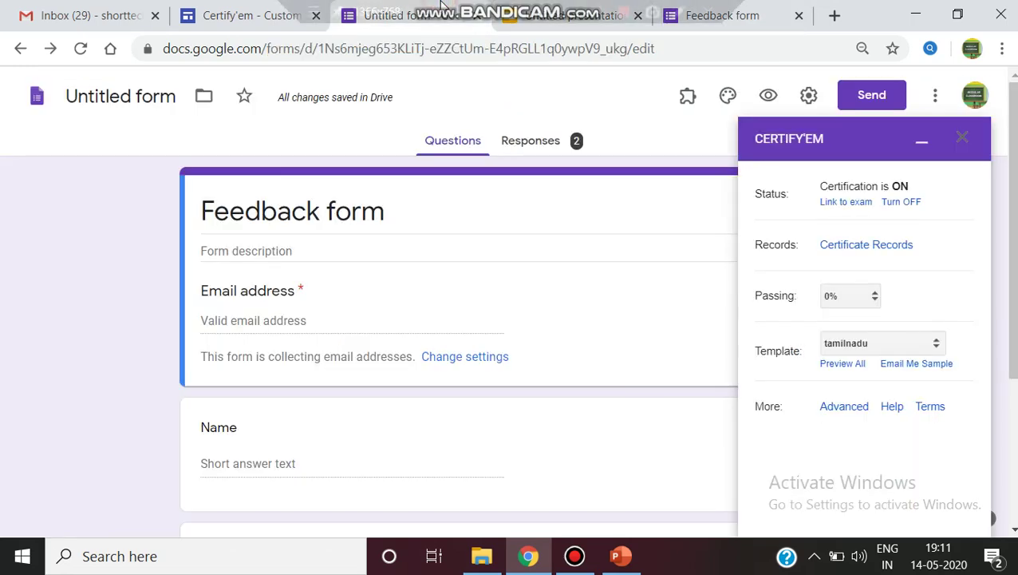
pyautogui.click(239, 12)
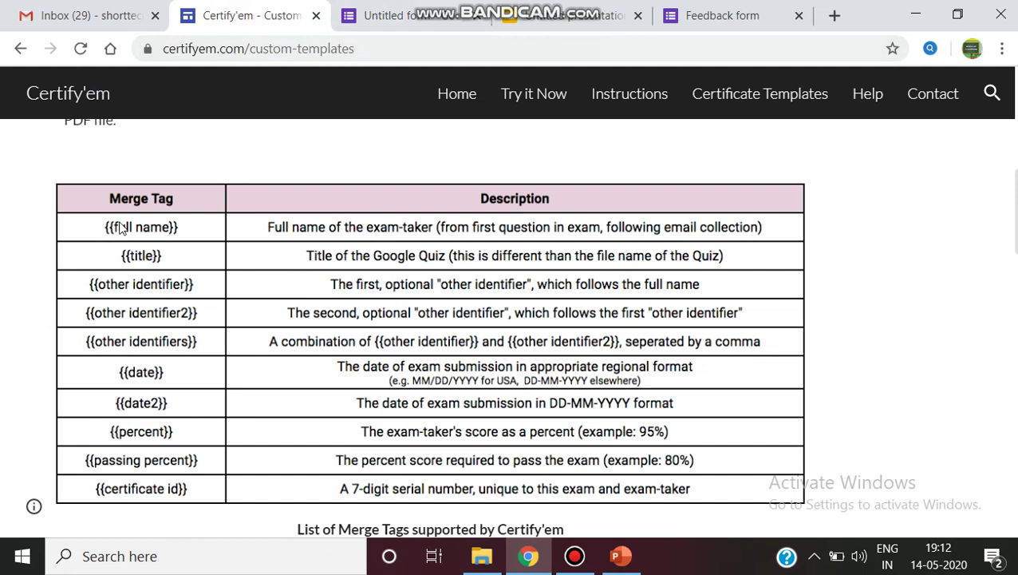
pyautogui.click(562, 14)
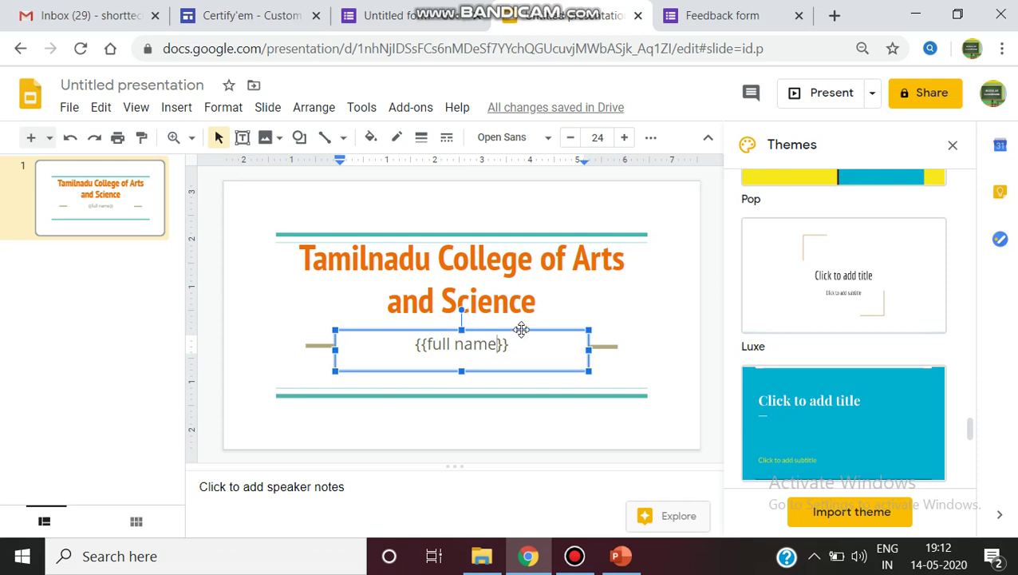
pyautogui.click(508, 411)
pyautogui.click(646, 413)
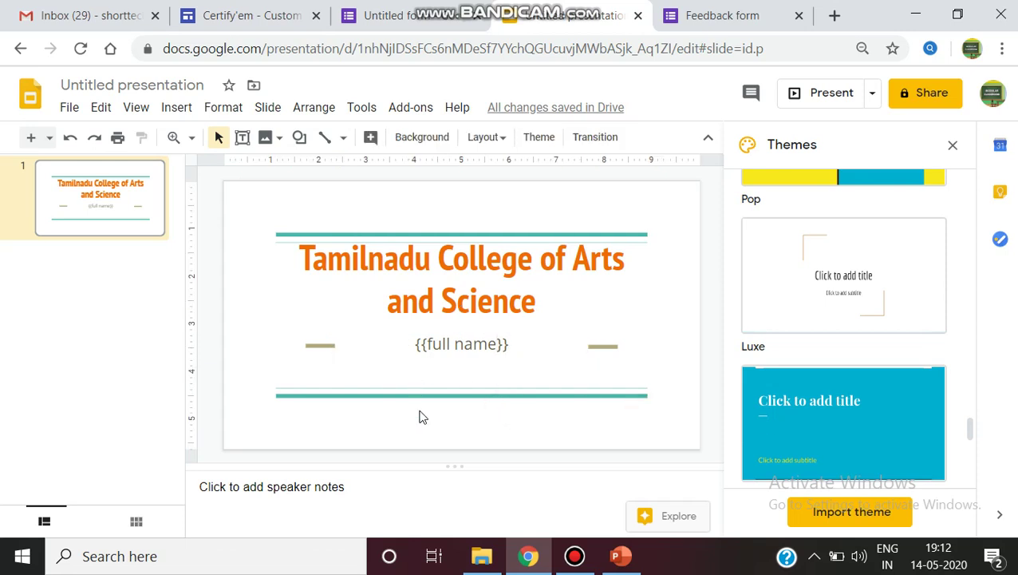
pyautogui.click(448, 345)
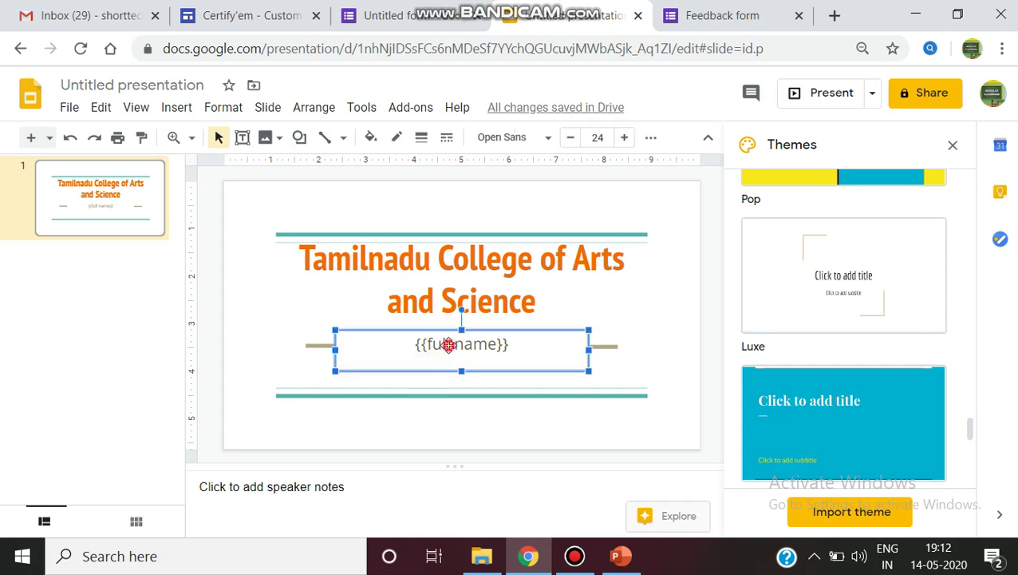
pyautogui.rightClick(573, 339)
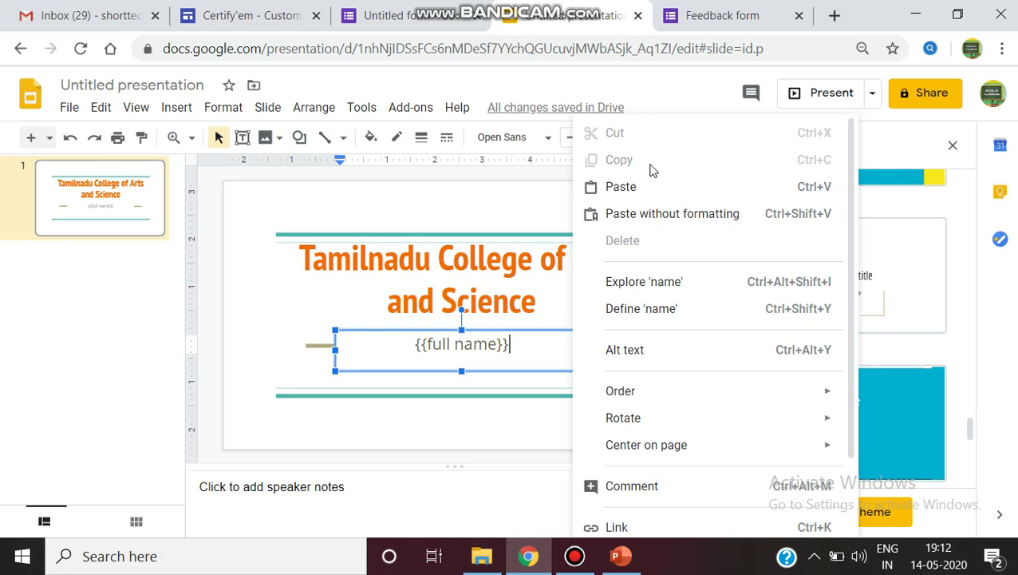
pyautogui.click(459, 370)
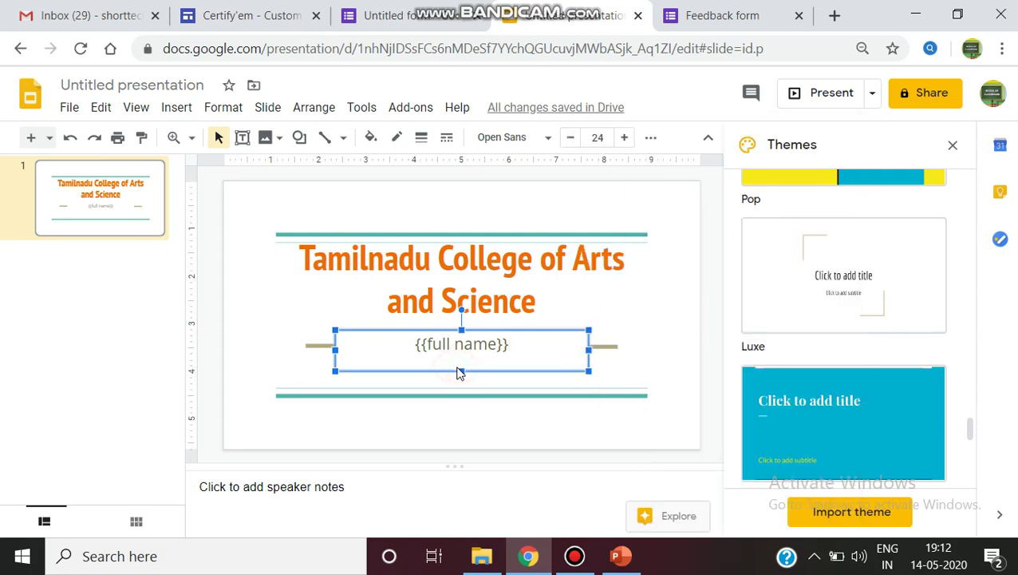
# Duplicate the {{full name}} text box and place the copy below the original, over the lower teal lines.
pyautogui.click(458, 370)
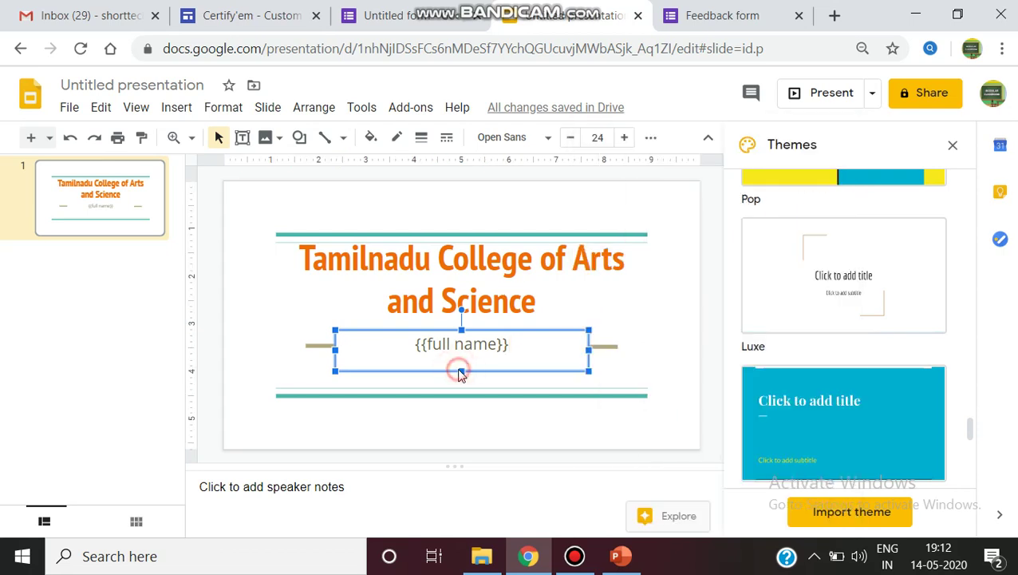
pyautogui.click(590, 368)
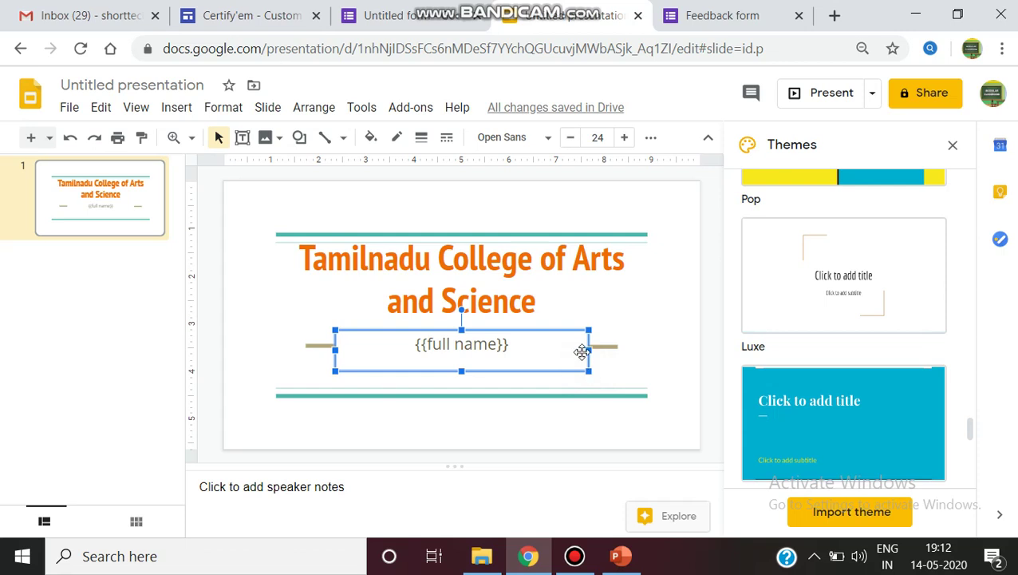
pyautogui.rightClick(582, 352)
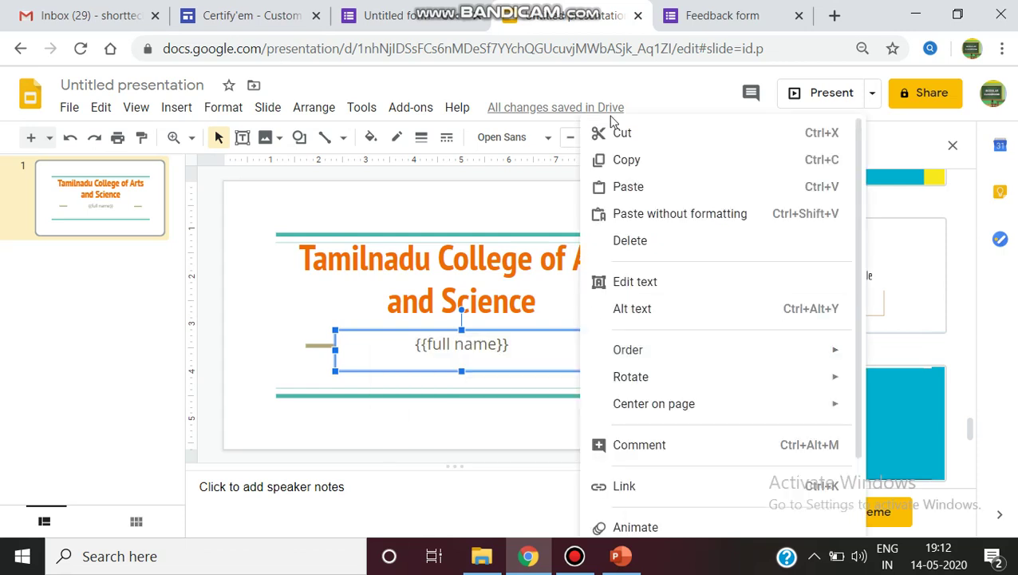
pyautogui.click(630, 162)
pyautogui.hotkey('ctrl', 'v')
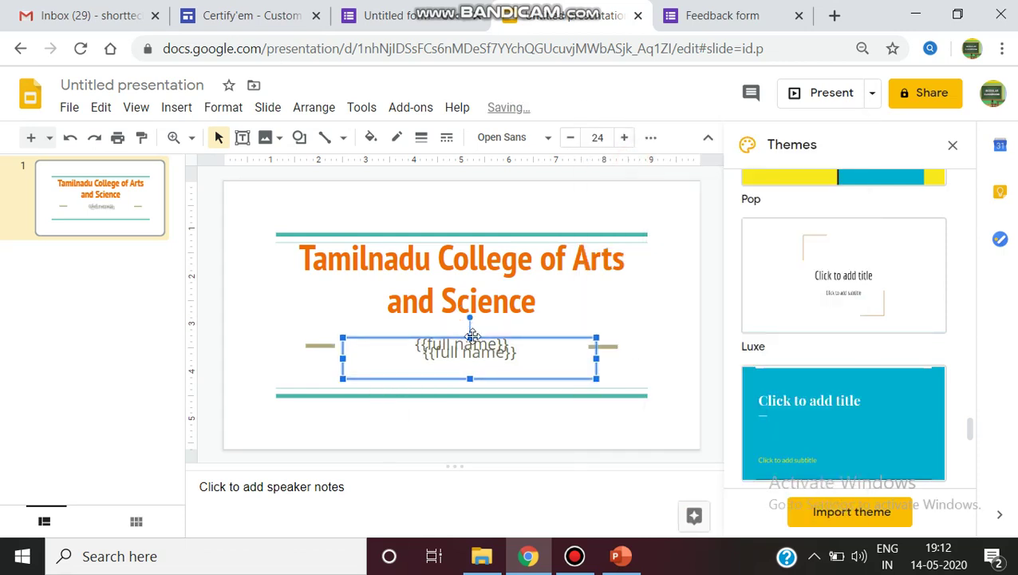
pyautogui.moveTo(453, 366); pyautogui.dragTo(452, 403)
# Replace the text in the duplicated box with "Participated in the event on FDP held in our college".
pyautogui.moveTo(537, 389); pyautogui.dragTo(402, 389)
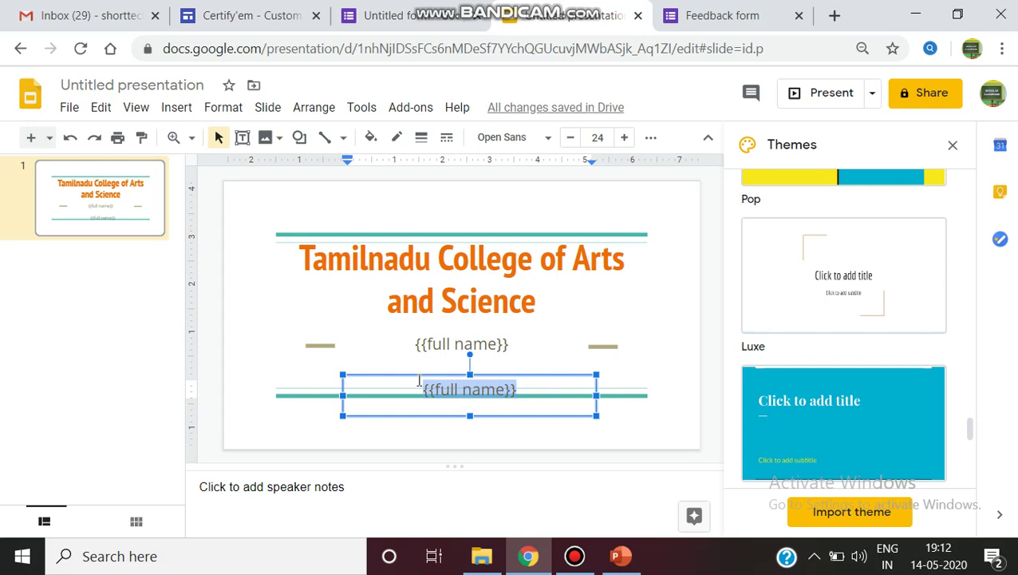
pyautogui.write('Awa')
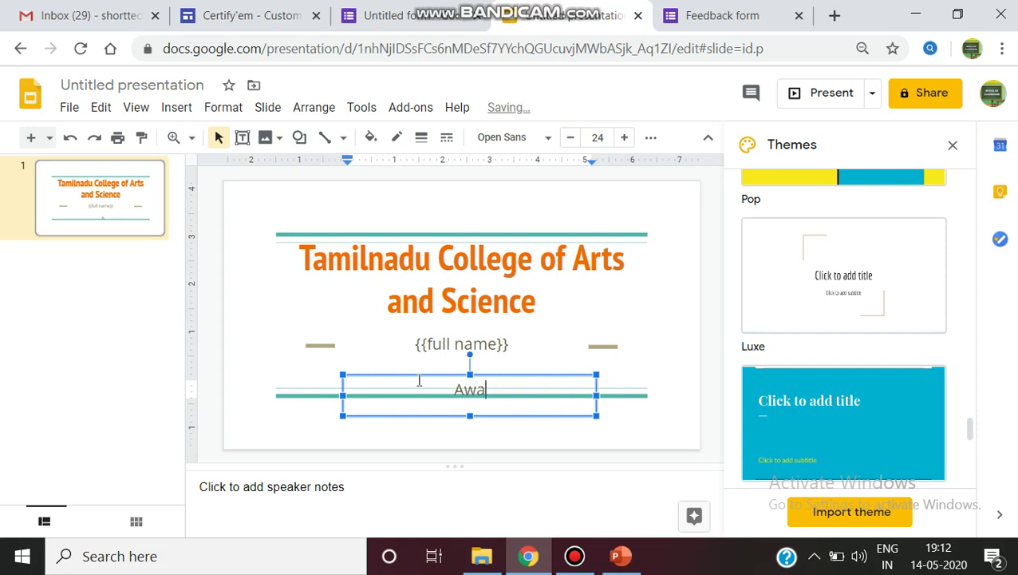
pyautogui.write('rded a ')
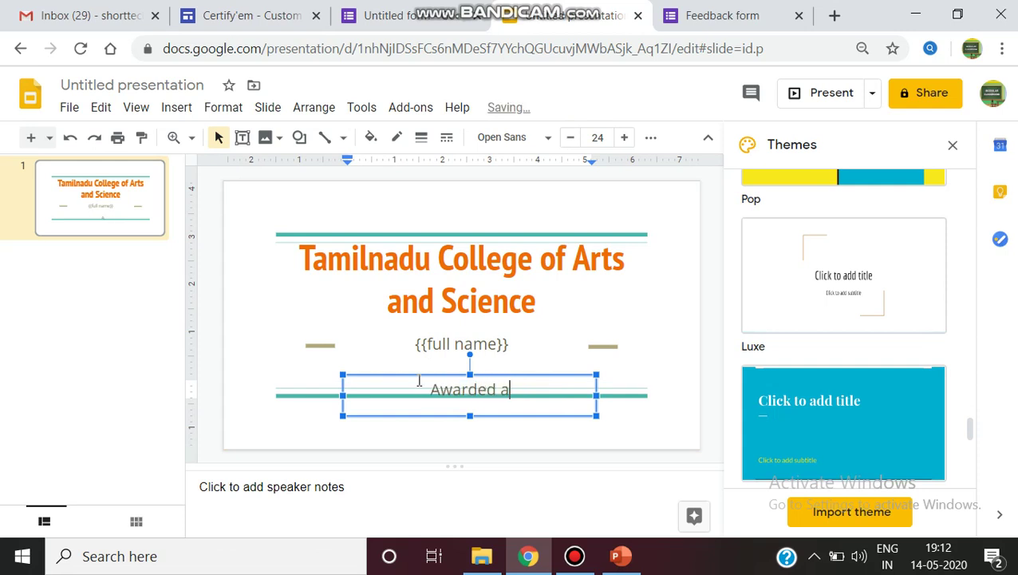
pyautogui.write('pae')
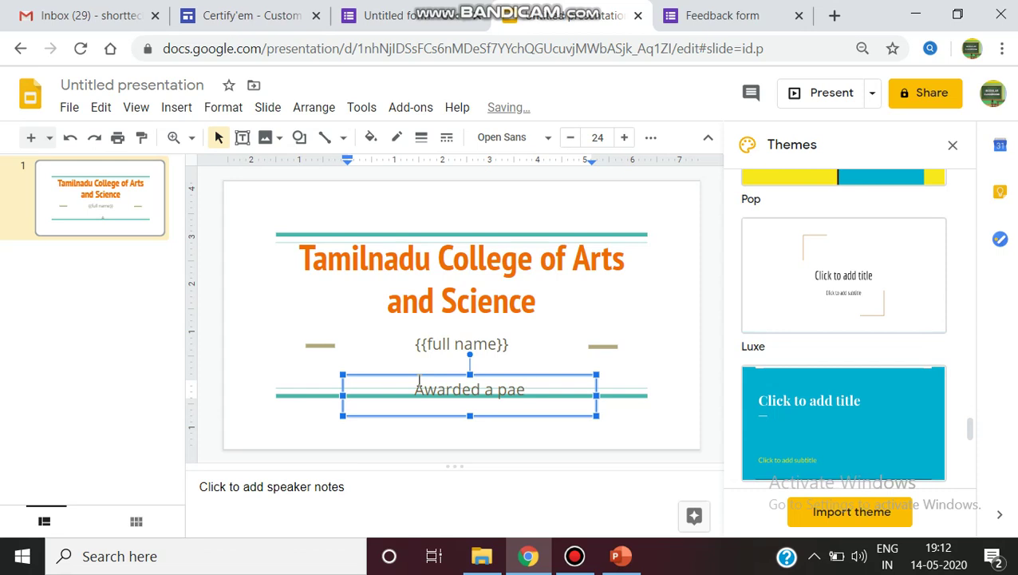
pyautogui.press('BackSpace')
pyautogui.press('BackSpace')
pyautogui.press('BackSpace')
pyautogui.press('BackSpace')
pyautogui.press('BackSpace')
pyautogui.press('BackSpace')
pyautogui.press('BackSpace')
pyautogui.press('BackSpace')
pyautogui.press('BackSpace')
pyautogui.press('BackSpace')
pyautogui.press('BackSpace')
pyautogui.press('BackSpace')
pyautogui.press('BackSpace')
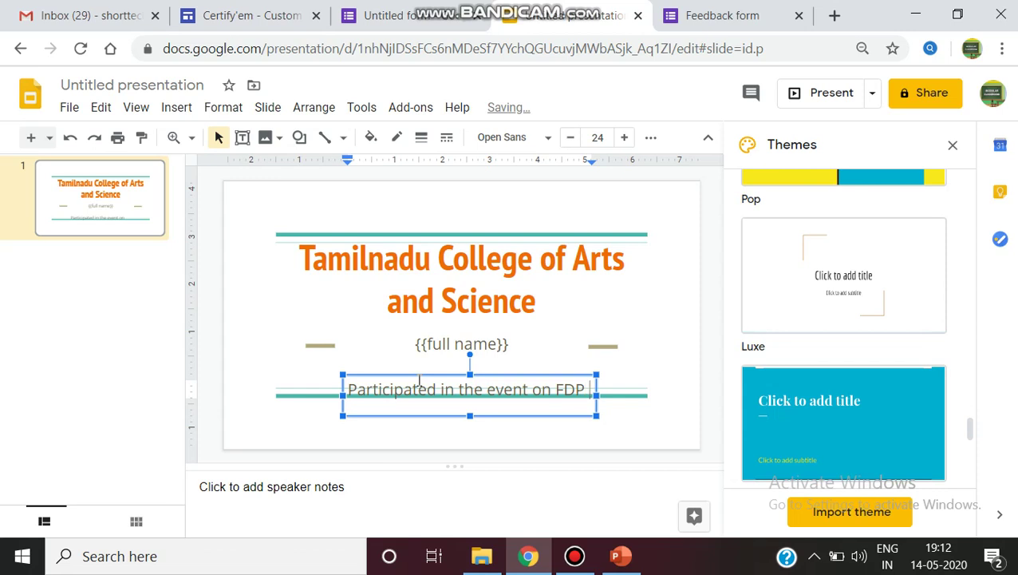
pyautogui.write('held in our college')
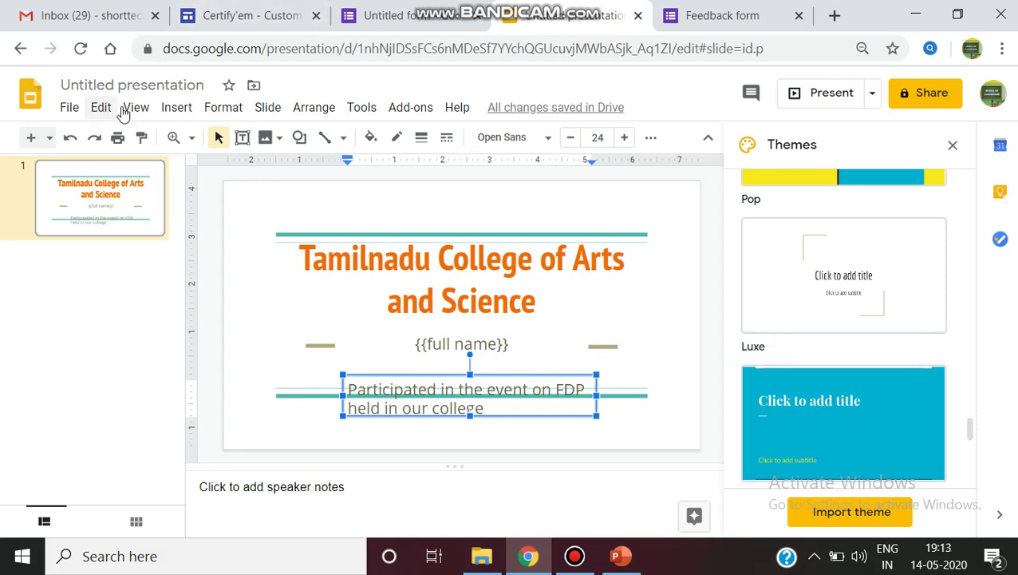
# Insert the sign1 image from the Desktop and place it in the slide's lower-right corner as a signature.
pyautogui.click(179, 108)
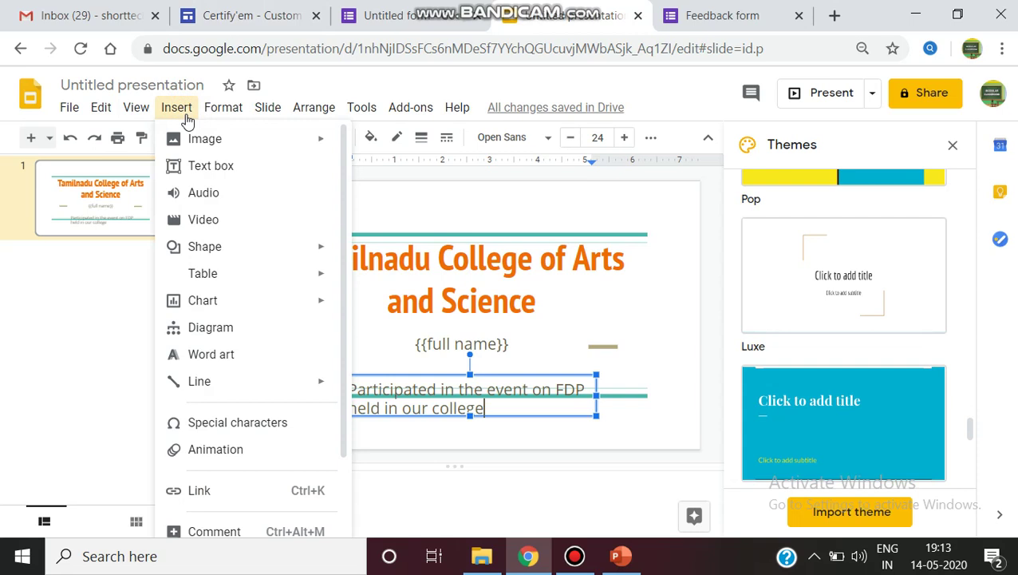
pyautogui.click(228, 137)
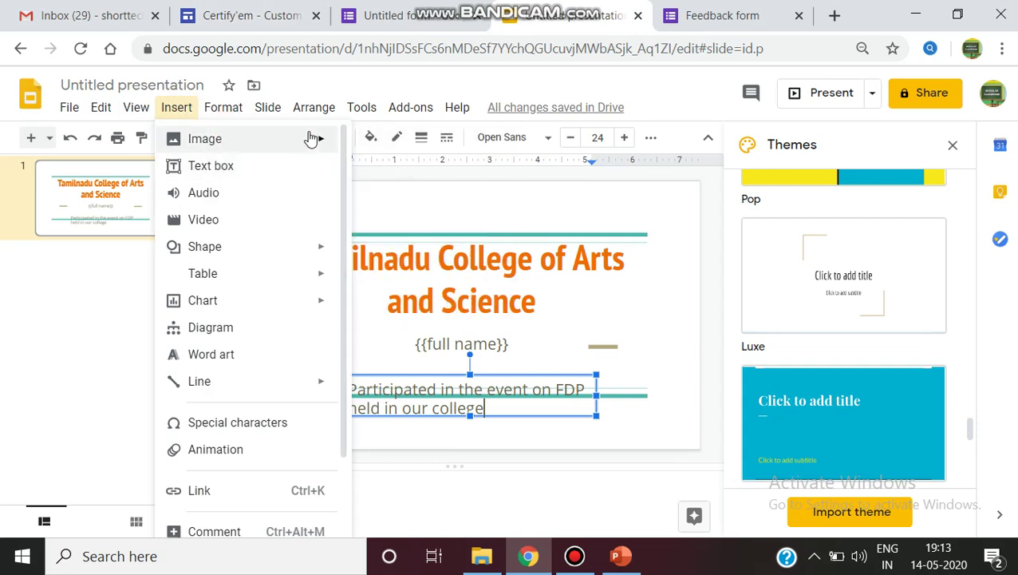
pyautogui.moveTo(289, 139)
pyautogui.click(363, 144)
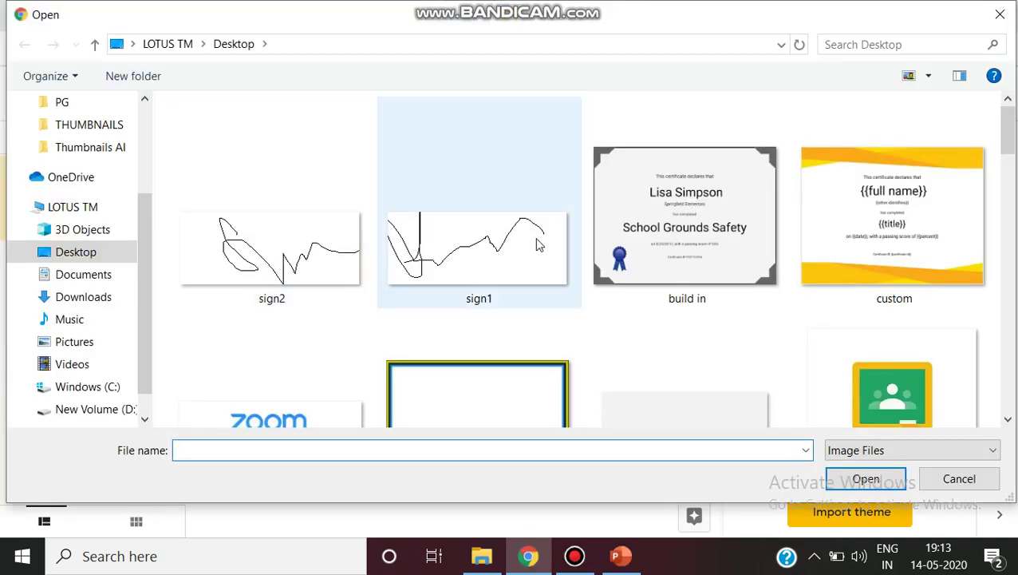
pyautogui.click(533, 233)
pyautogui.click(889, 480)
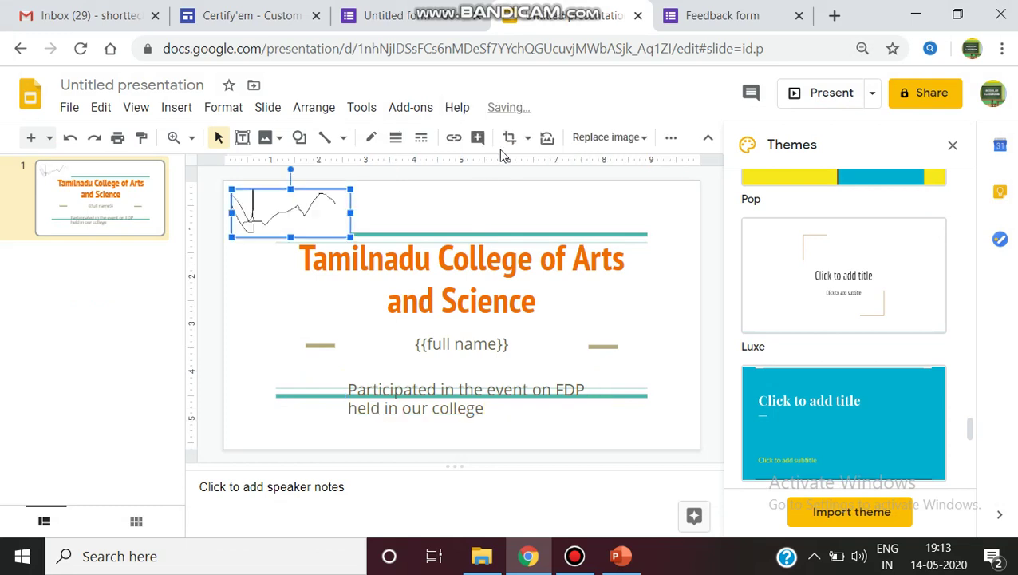
pyautogui.moveTo(316, 200)
pyautogui.mouseDown()
pyautogui.moveTo(559, 449)
pyautogui.moveTo(614, 427)
pyautogui.moveTo(636, 403)
pyautogui.mouseUp()
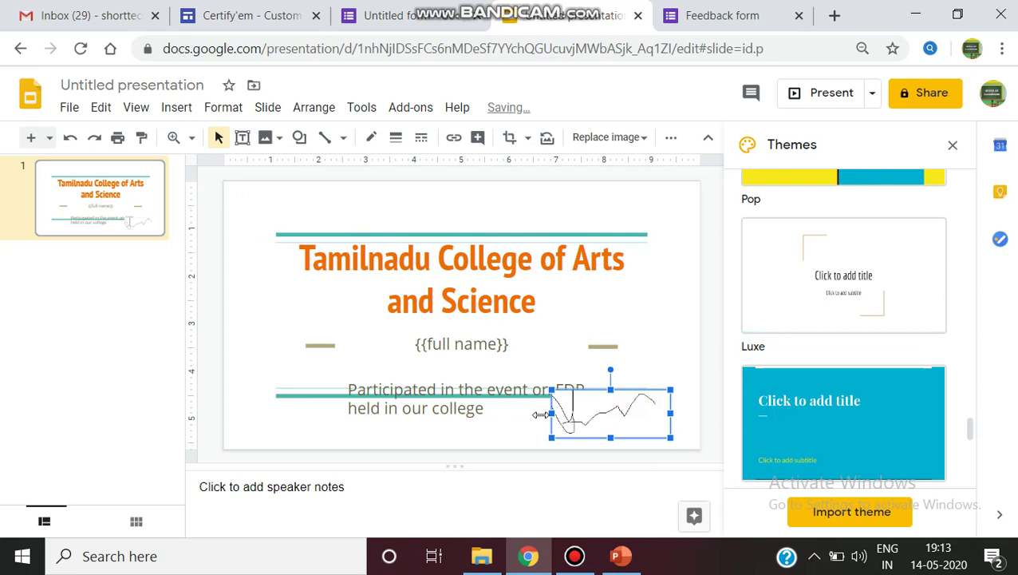
# Move the "Participated in the event on FDP" text box up to sit directly beneath the {{full name}} tag.
pyautogui.click(397, 341)
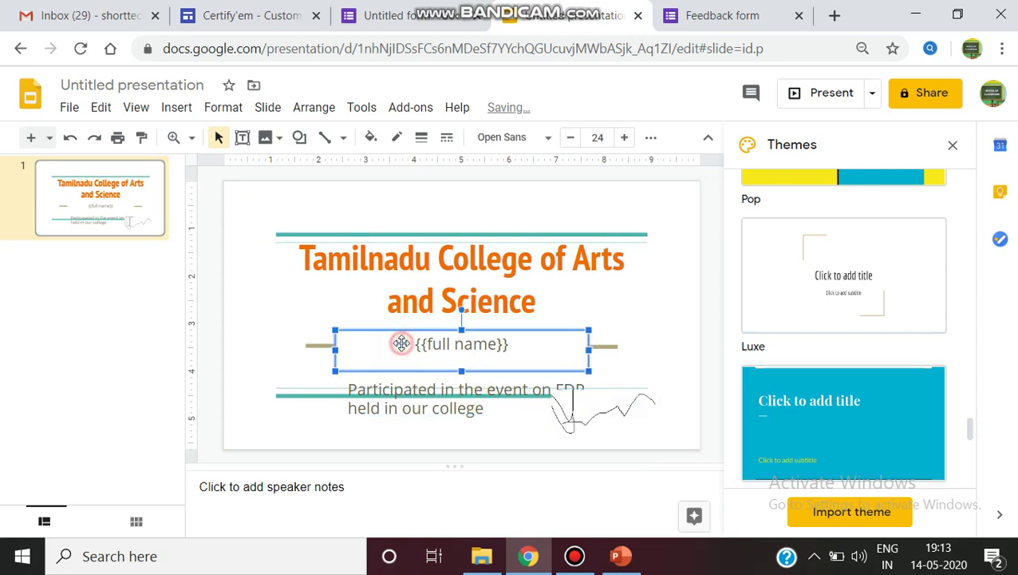
pyautogui.click(437, 391)
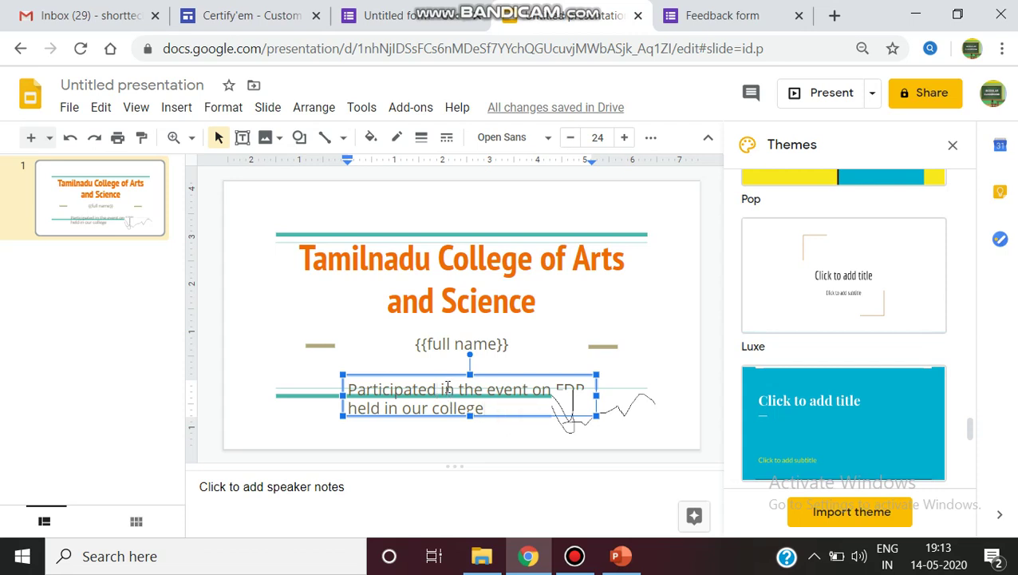
pyautogui.click(447, 359)
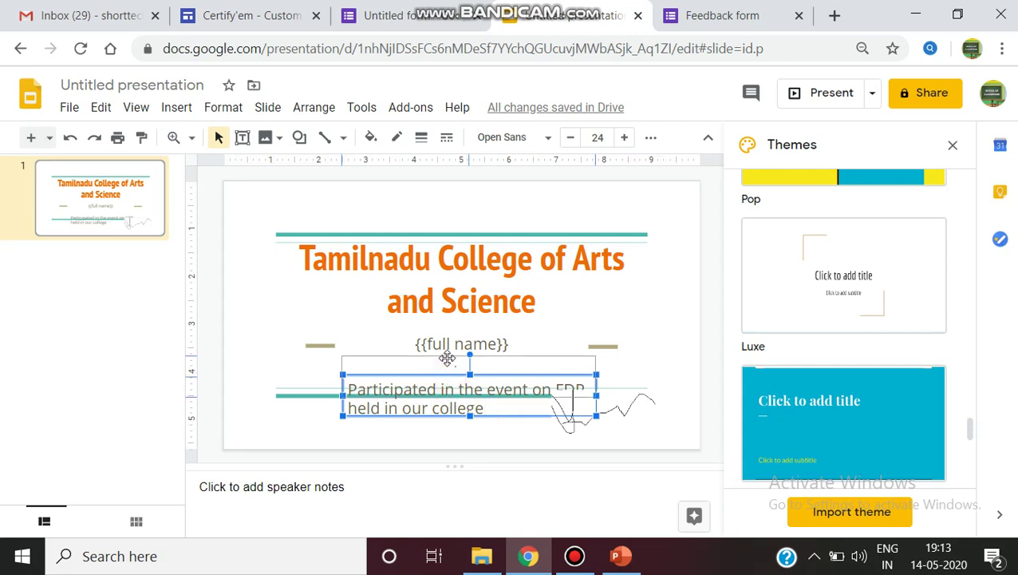
pyautogui.moveTo(447, 358); pyautogui.dragTo(447, 358)
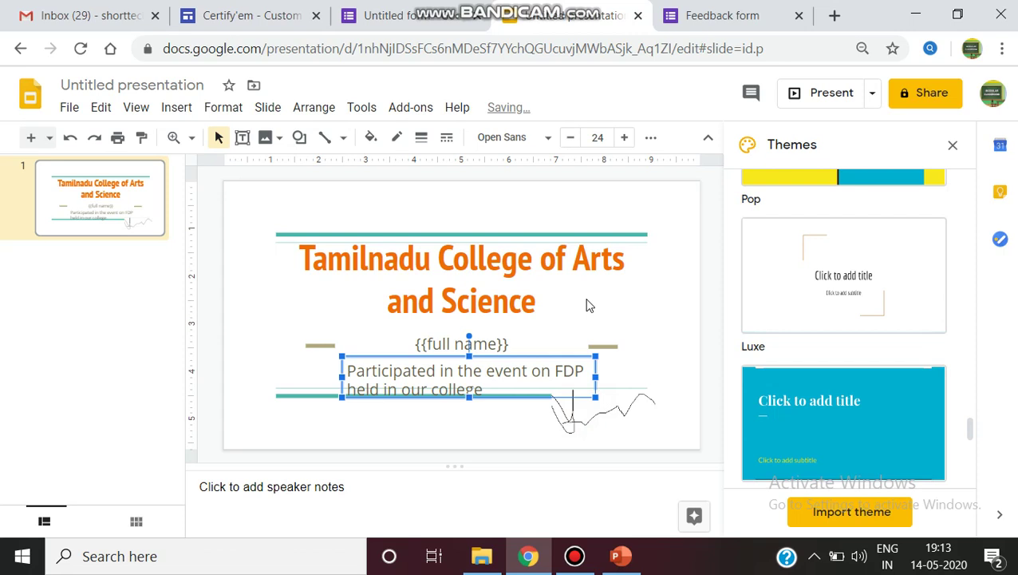
pyautogui.press('Tab')
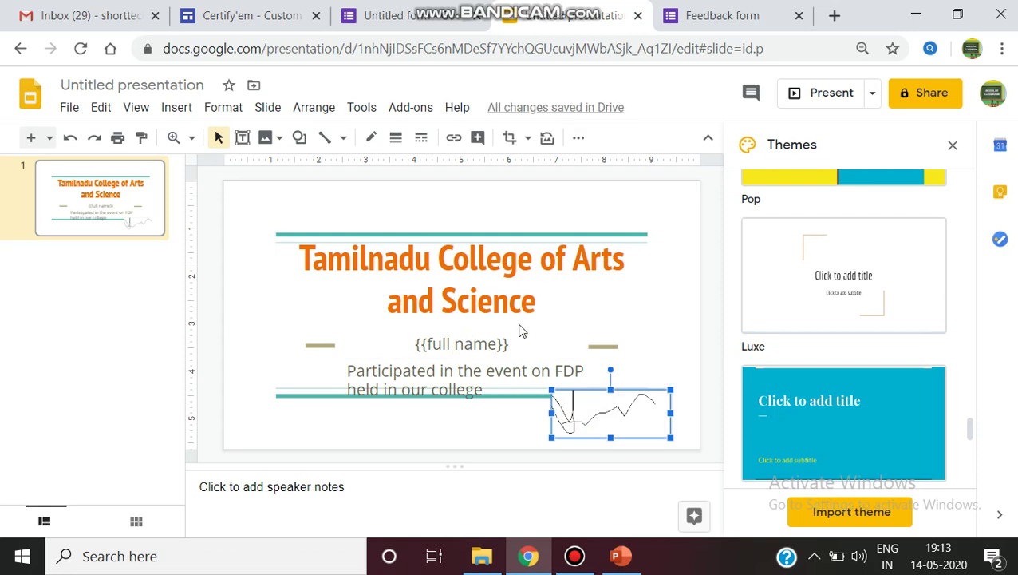
# Save the presentation under the name "Tamilnadu College of Arts and Science" through its sharing prompt, and close the sharing settings.
pyautogui.click(917, 91)
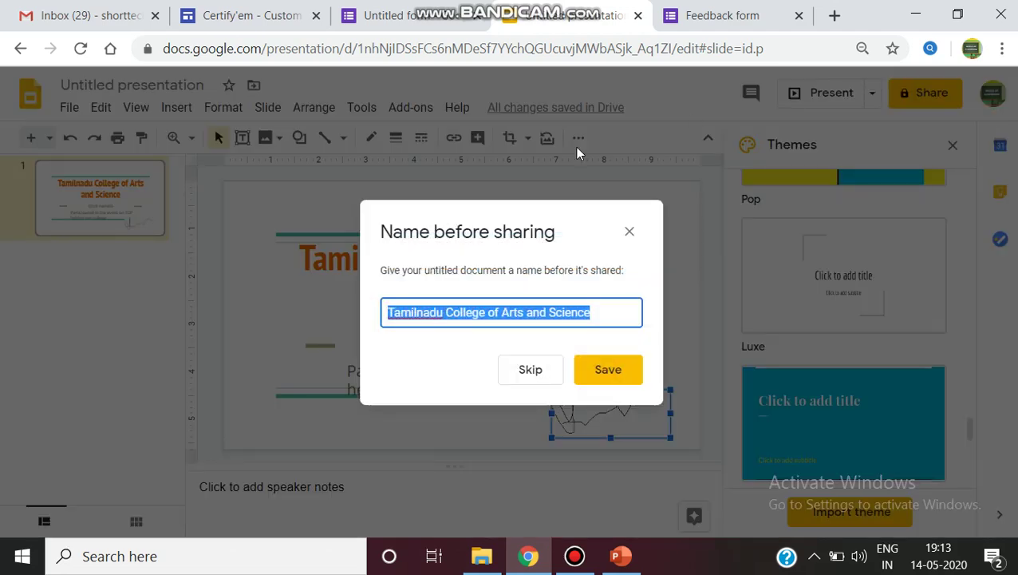
pyautogui.click(626, 373)
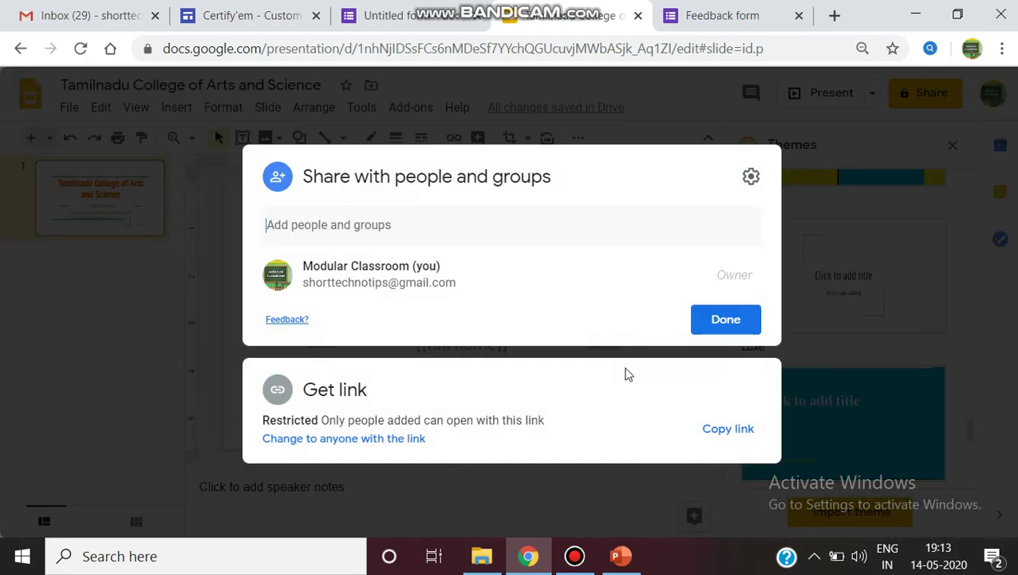
pyautogui.click(743, 321)
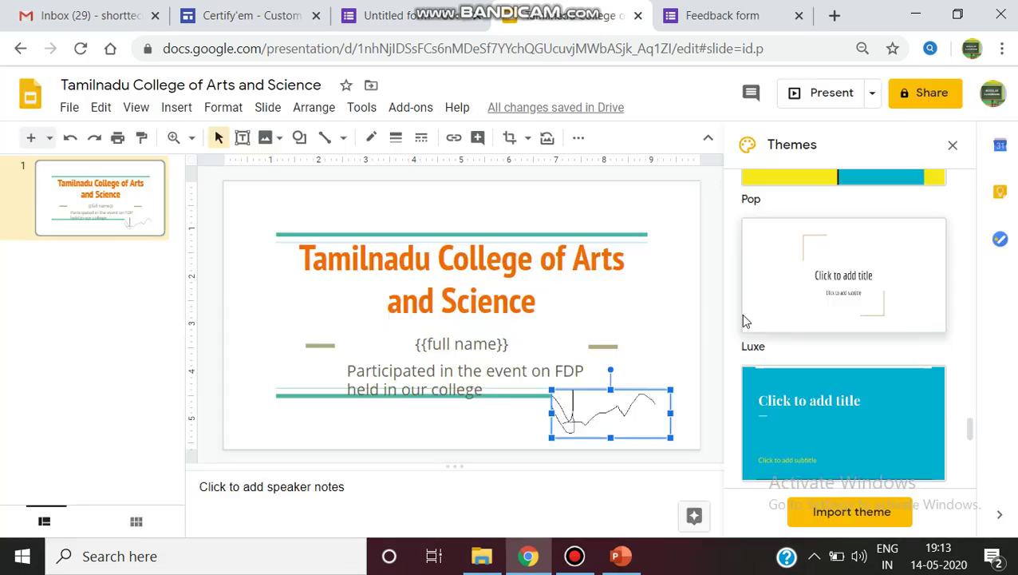
# Switch to the feedback form's editor and check the available certificate templates in Certify'em.
pyautogui.click(395, 27)
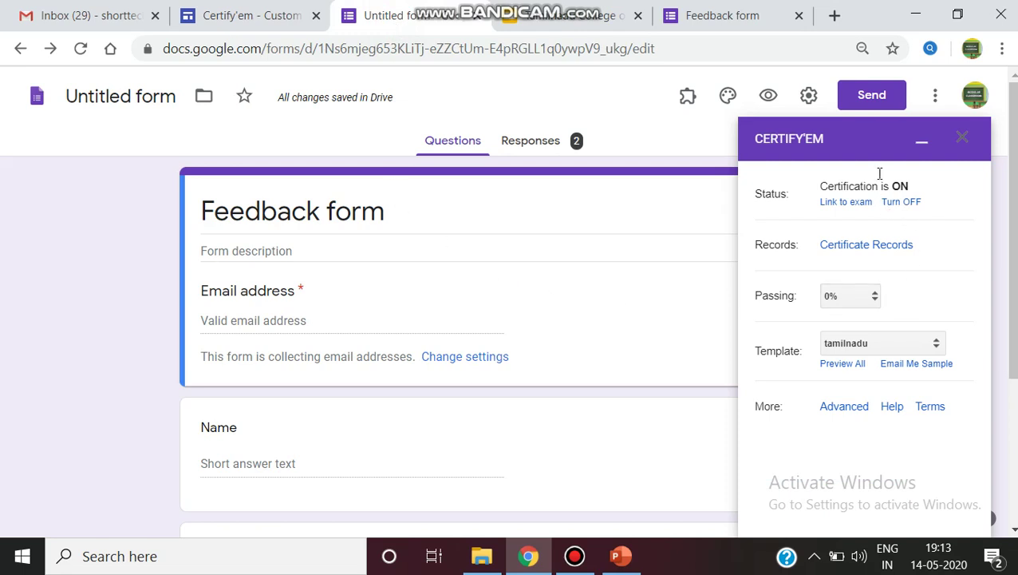
pyautogui.click(937, 344)
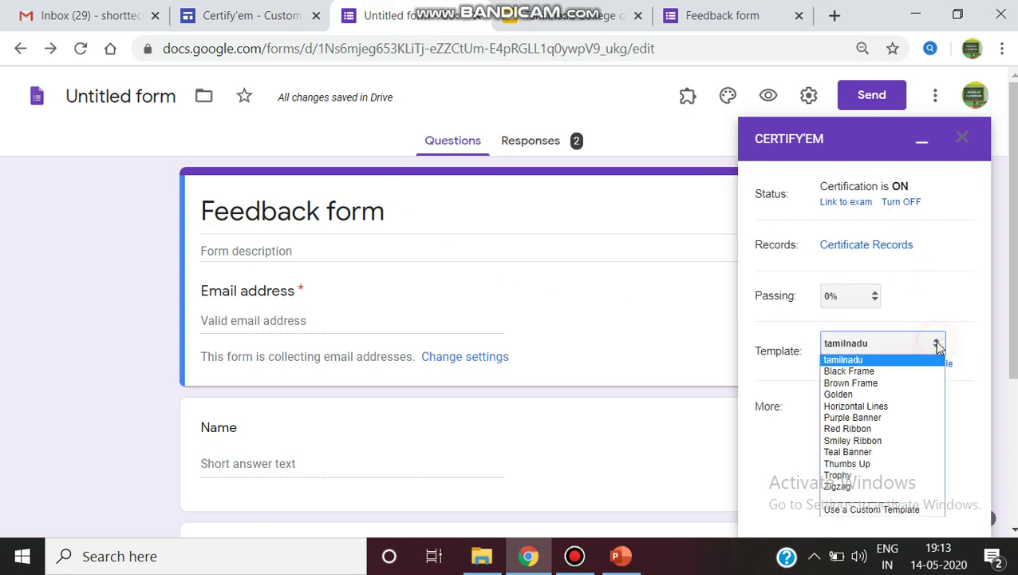
pyautogui.click(937, 344)
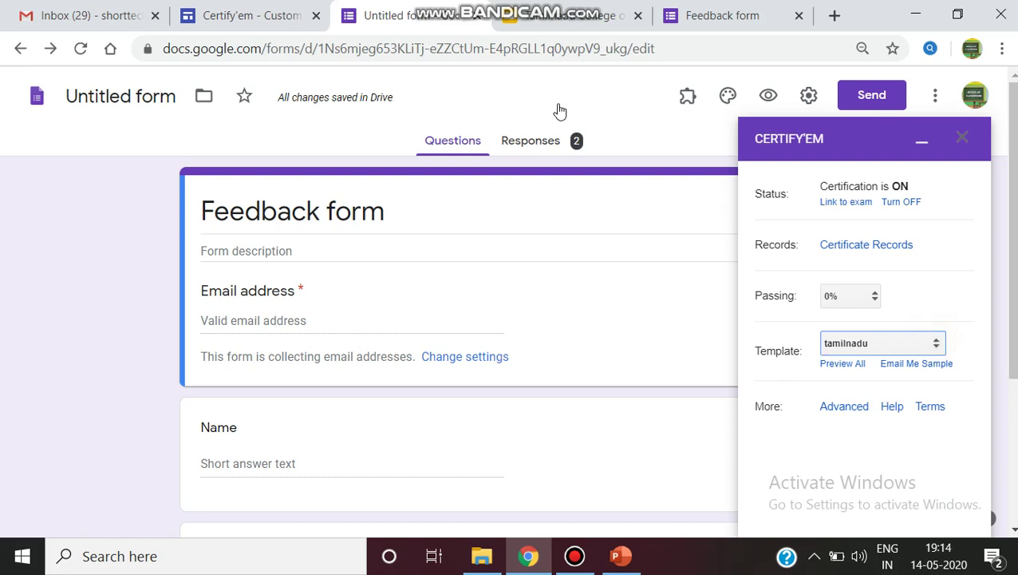
# Return to the presentation and review its sharing settings for people, groups and link access.
pyautogui.click(520, 17)
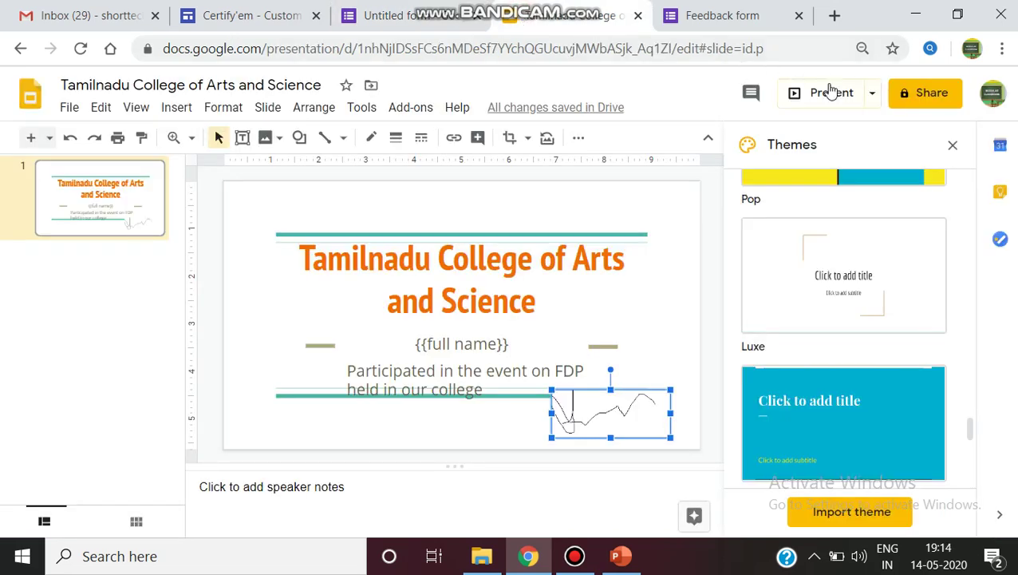
pyautogui.click(907, 94)
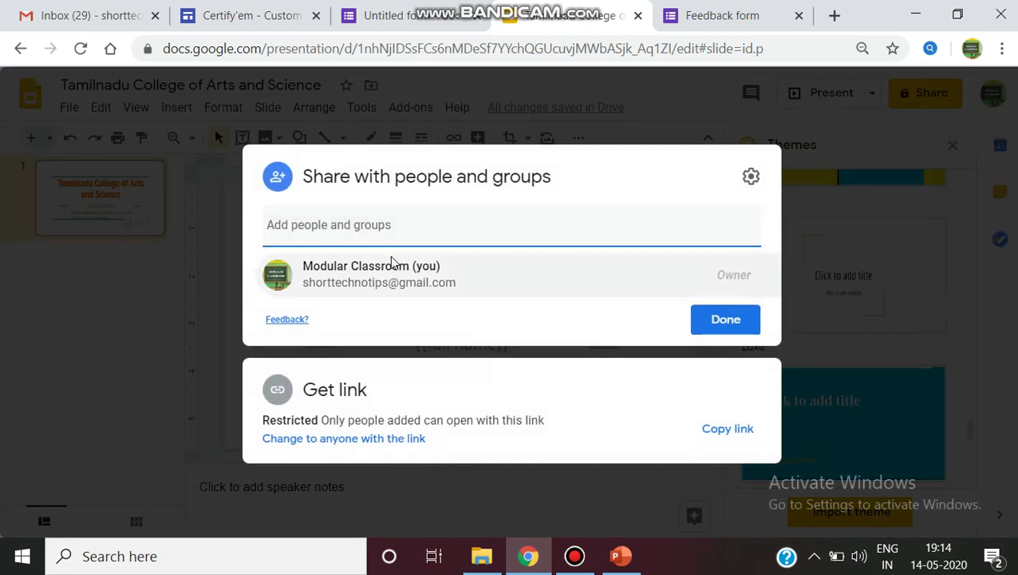
pyautogui.click(726, 322)
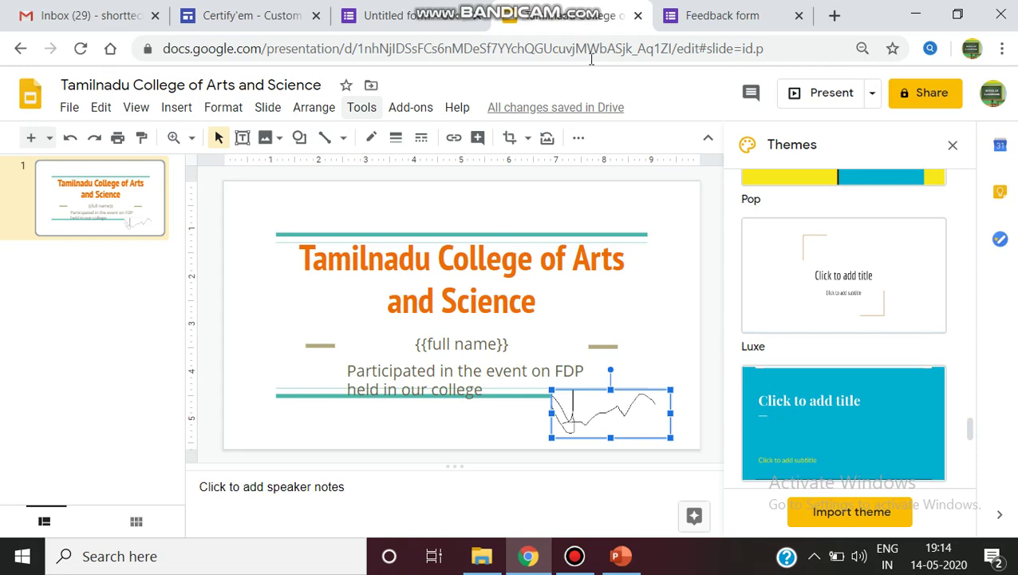
pyautogui.click(927, 96)
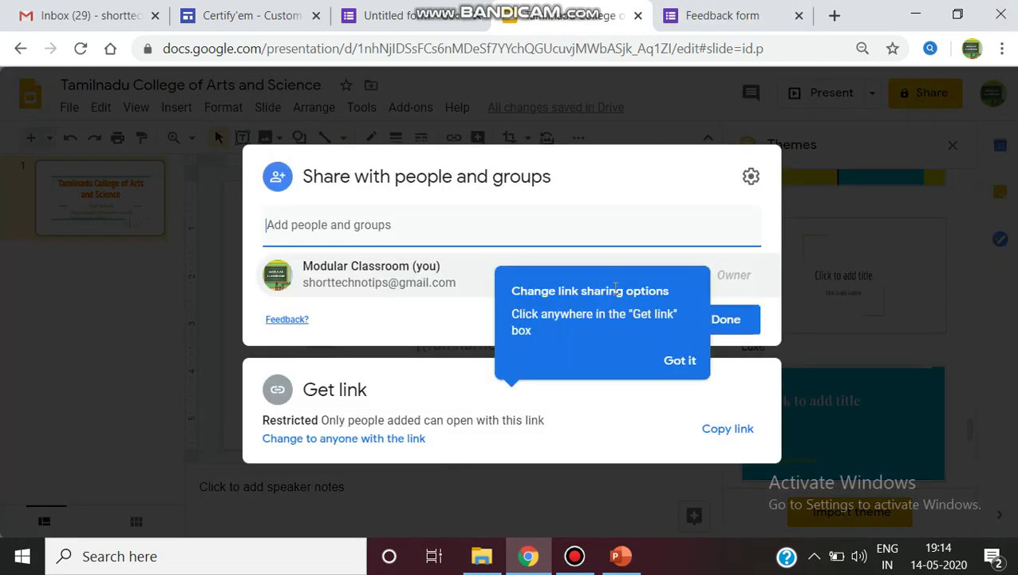
pyautogui.click(717, 324)
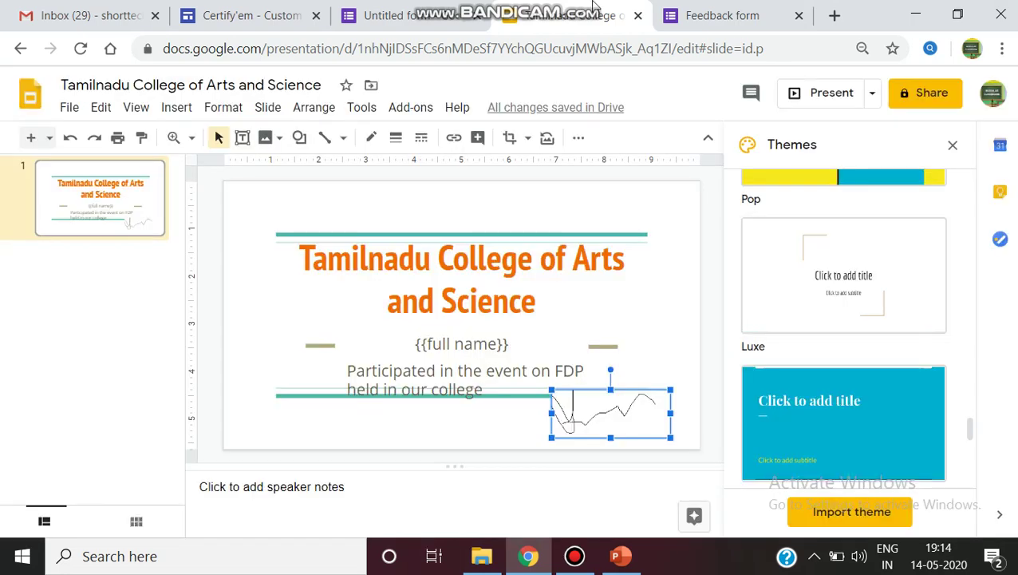
# Switch back to the feedback form's editor and bring up its shareable link in the sending options.
pyautogui.click(391, 16)
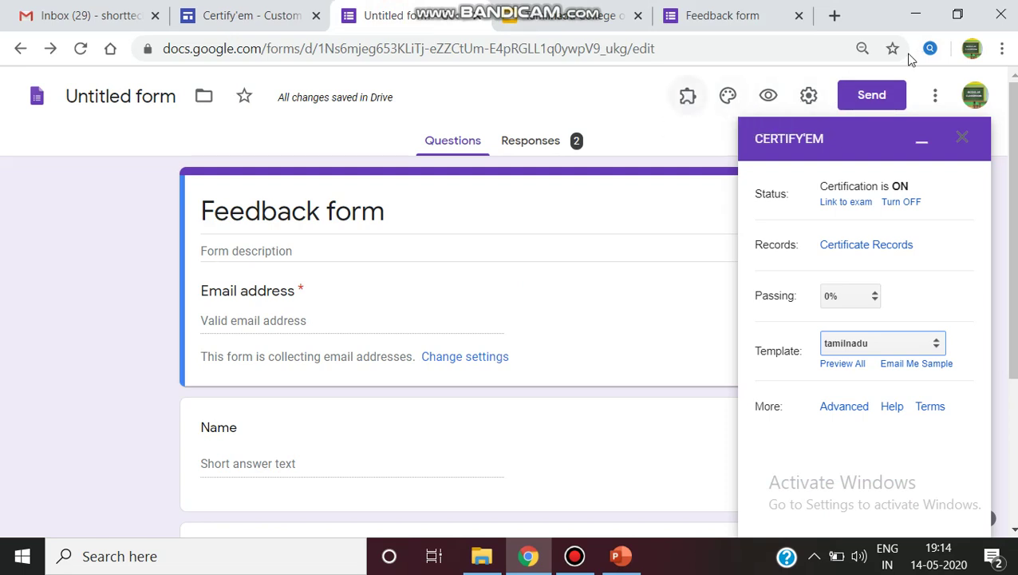
pyautogui.click(539, 51)
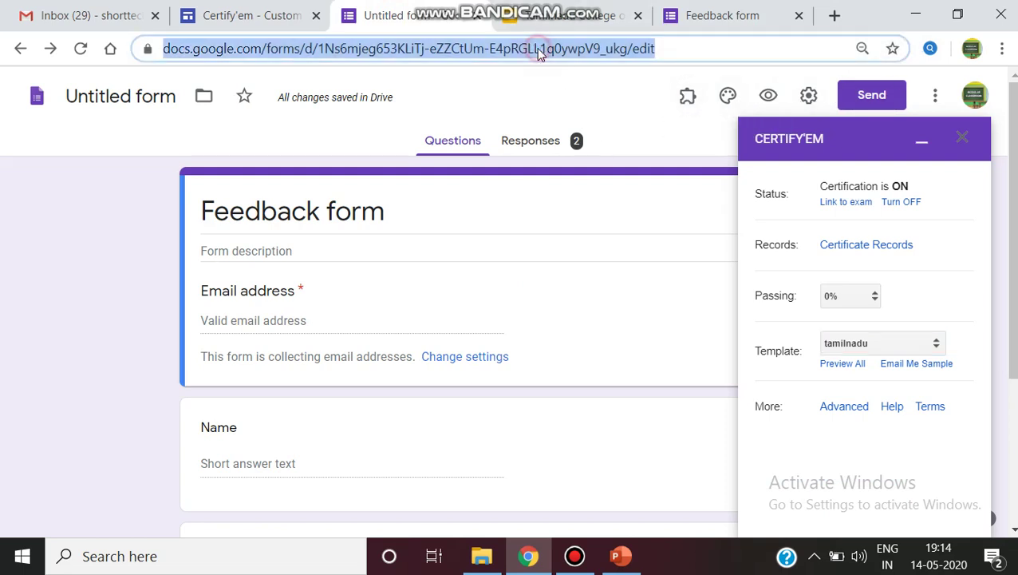
pyautogui.click(864, 98)
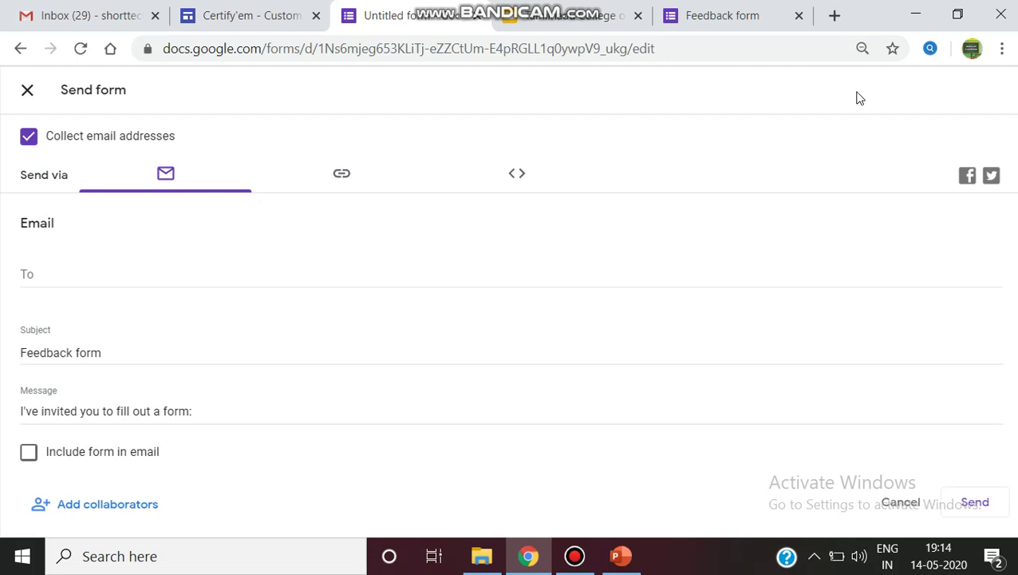
pyautogui.click(348, 180)
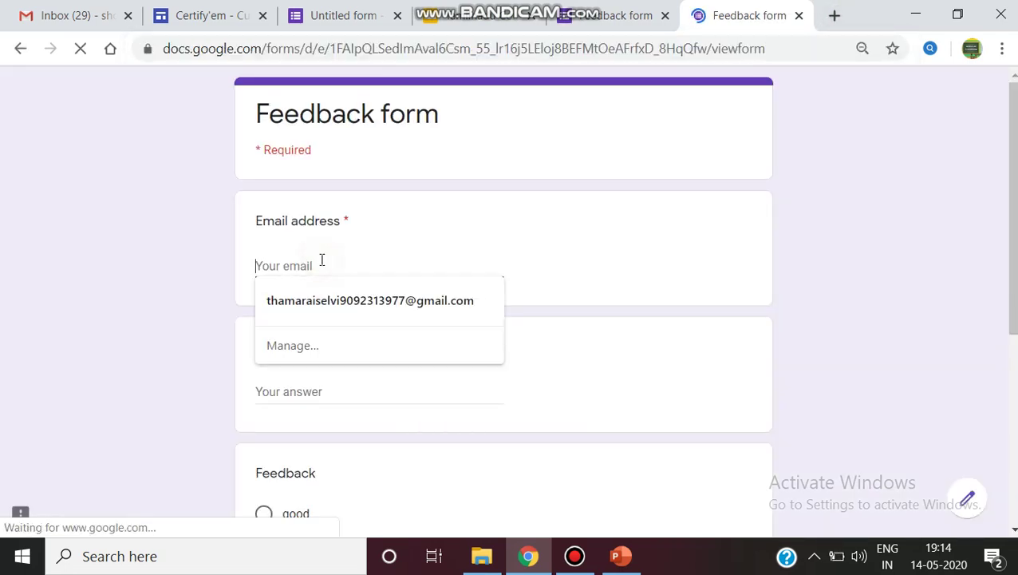
pyautogui.write('fff')
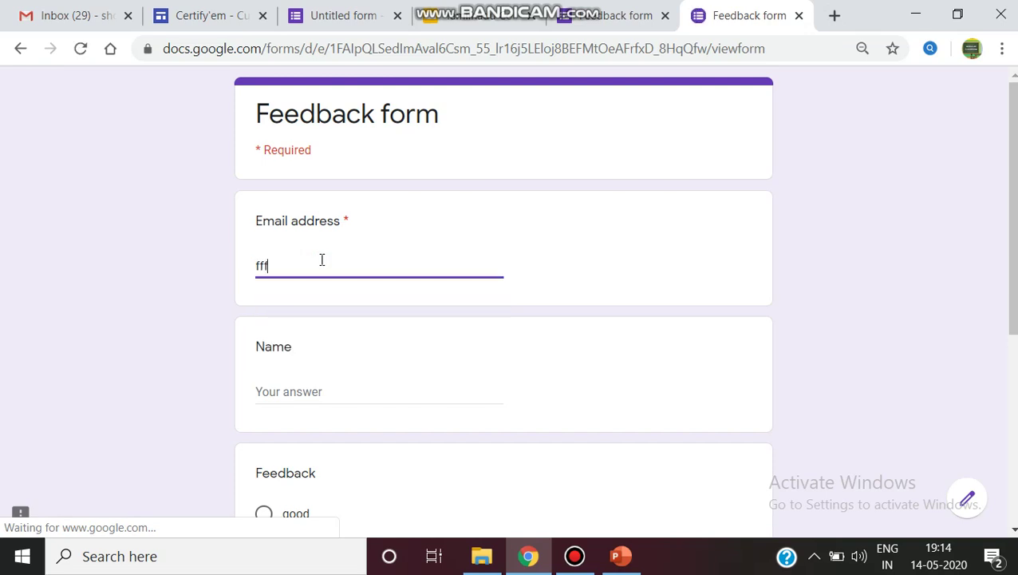
pyautogui.press('BackSpace')
pyautogui.press('BackSpace')
pyautogui.press('BackSpace')
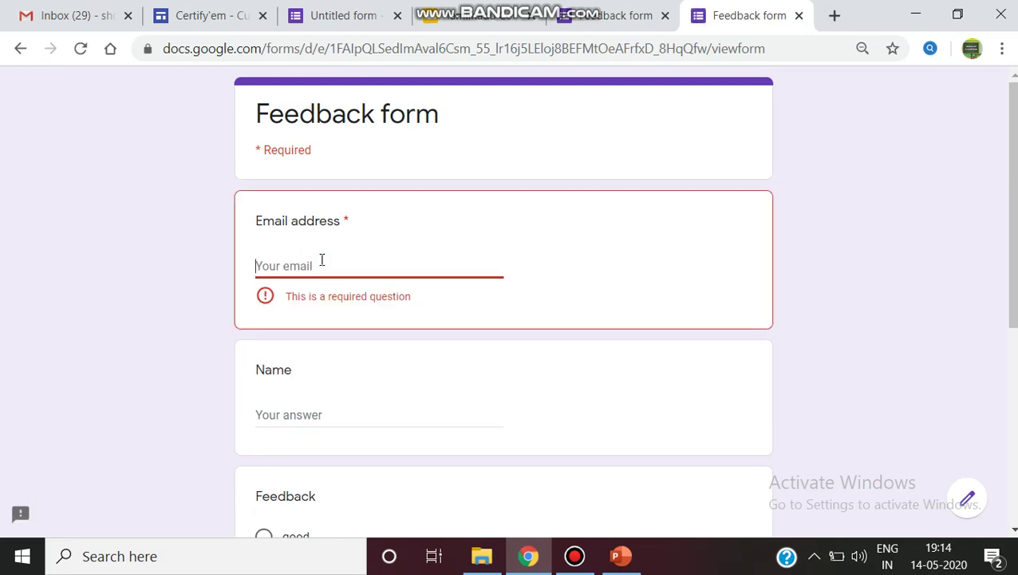
# Fill in the respondent's email address from the saved suggestion and enter the respondent's name in the feedback form.
pyautogui.write('sho')
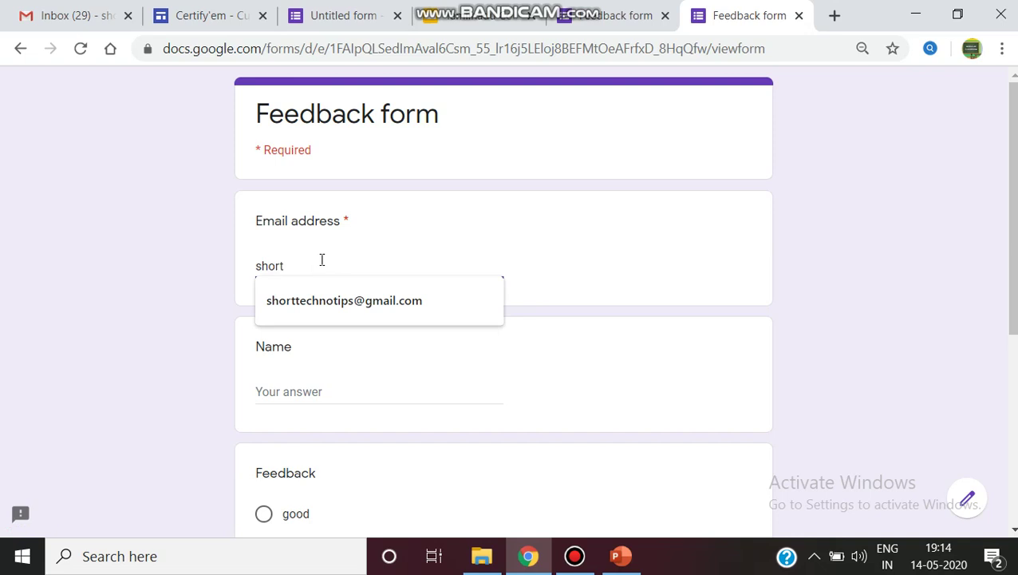
pyautogui.write('rt')
pyautogui.click(317, 299)
pyautogui.click(324, 384)
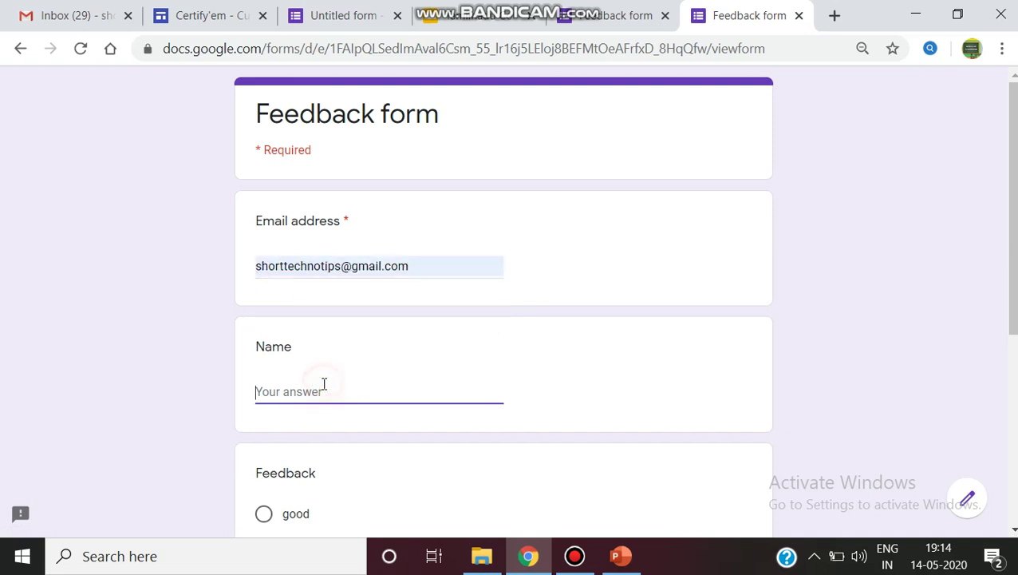
pyautogui.scroll(-1, 324, 384)
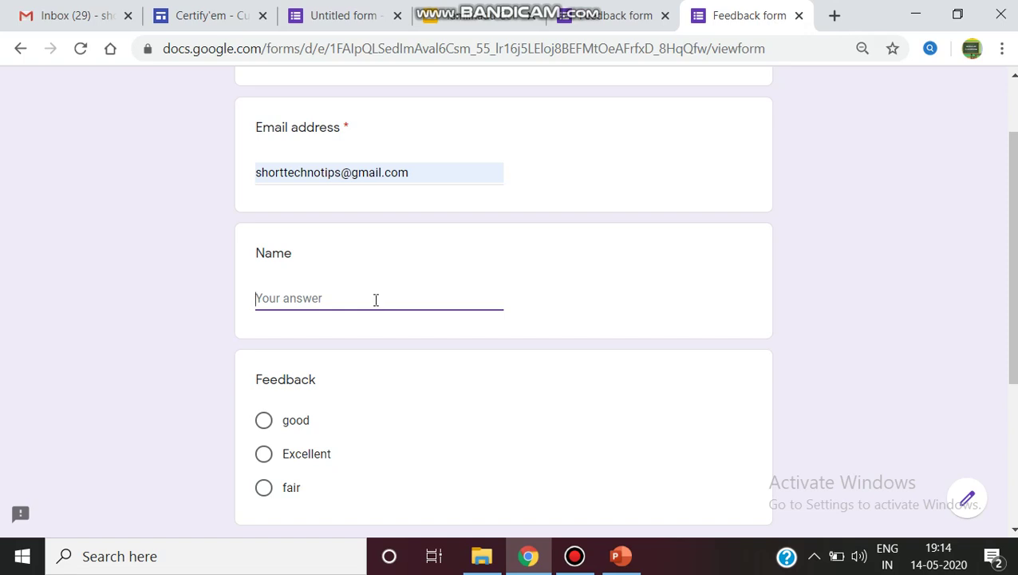
pyautogui.write('Madhumitha.J')
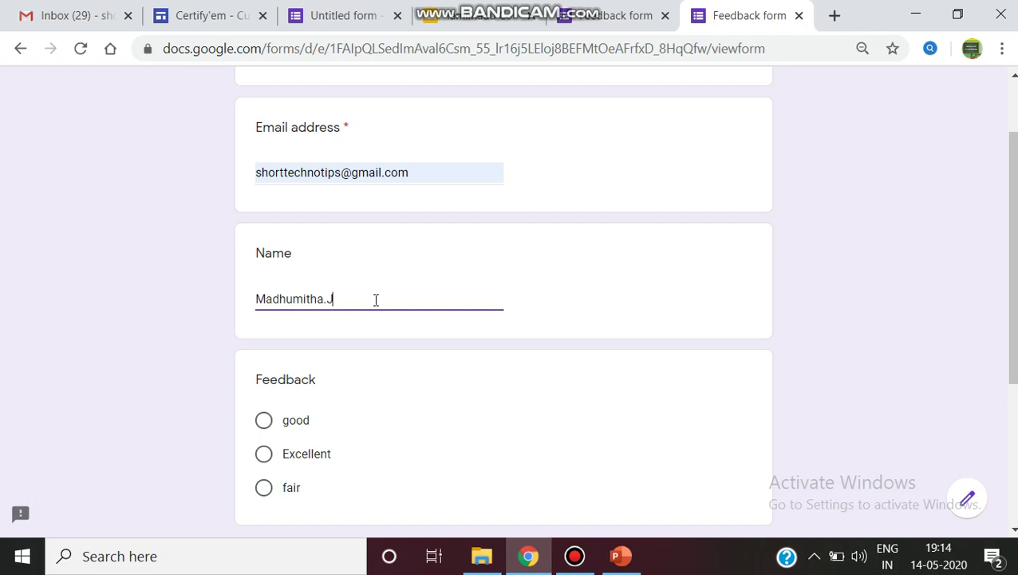
# Answer the Feedback question with Excellent and submit the form.
pyautogui.click(295, 452)
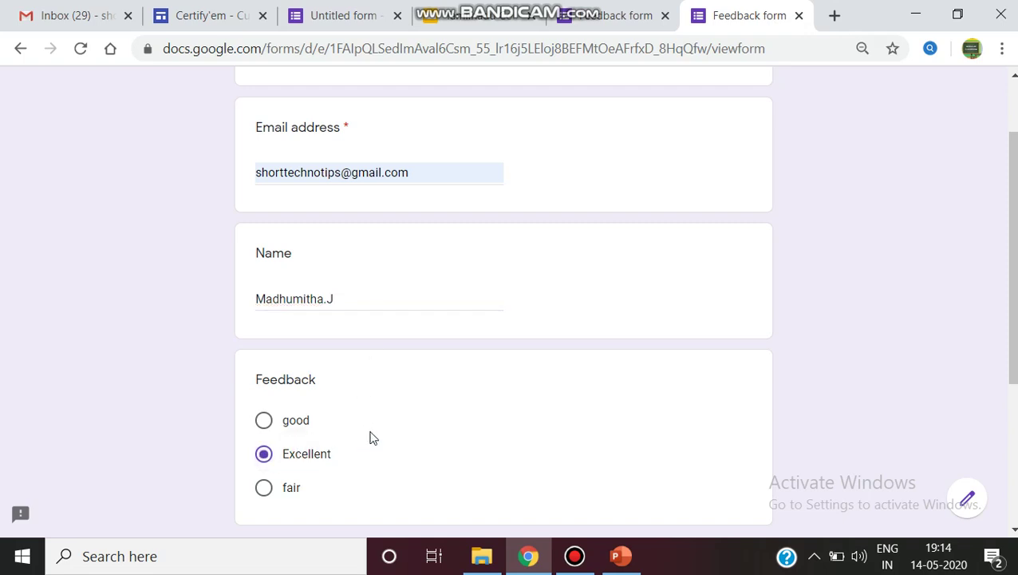
pyautogui.scroll(-2, 369, 437)
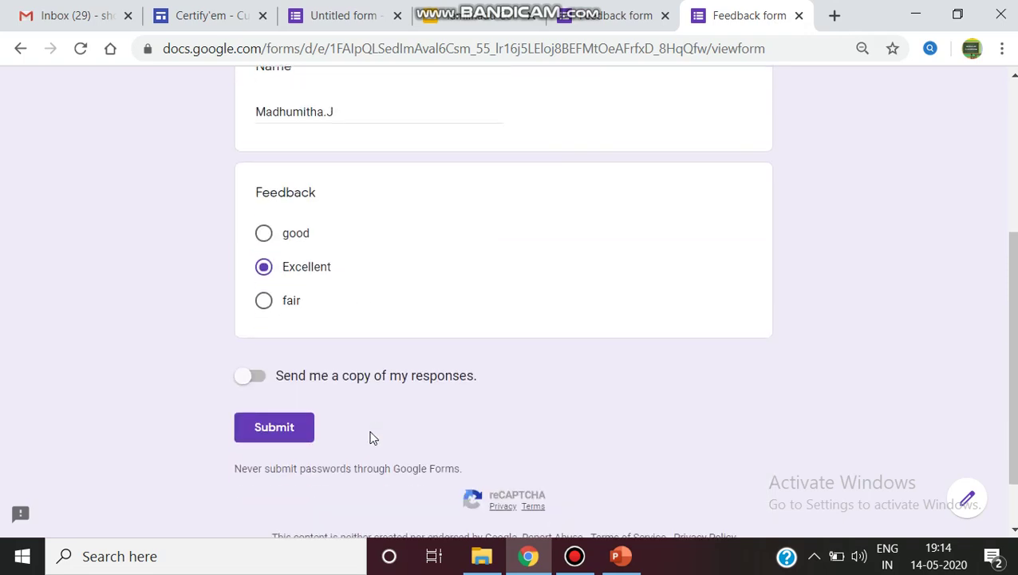
pyautogui.click(284, 426)
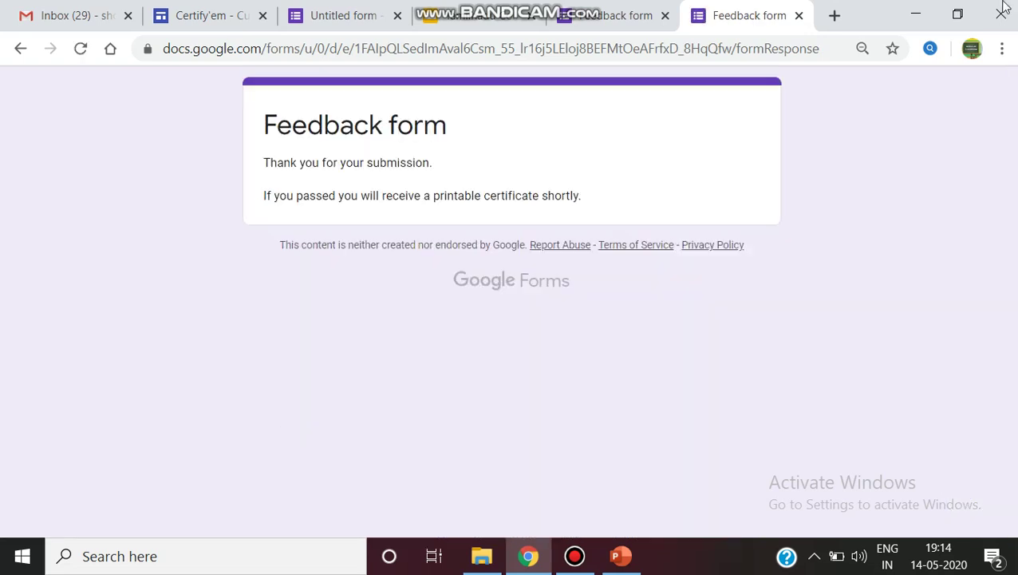
# Switch to Gmail and refresh the inbox to check for the certificate email.
pyautogui.click(99, 14)
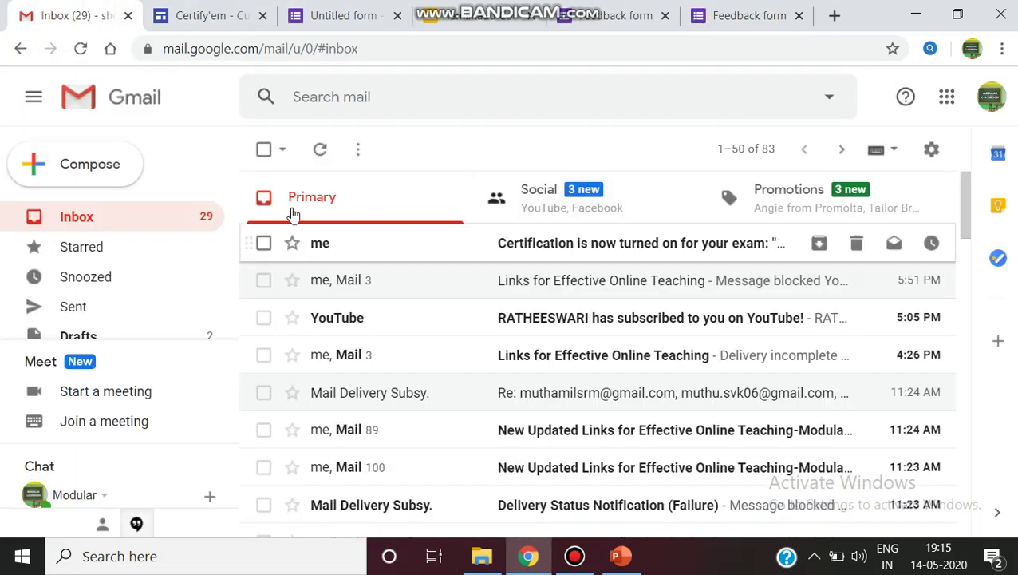
pyautogui.click(131, 209)
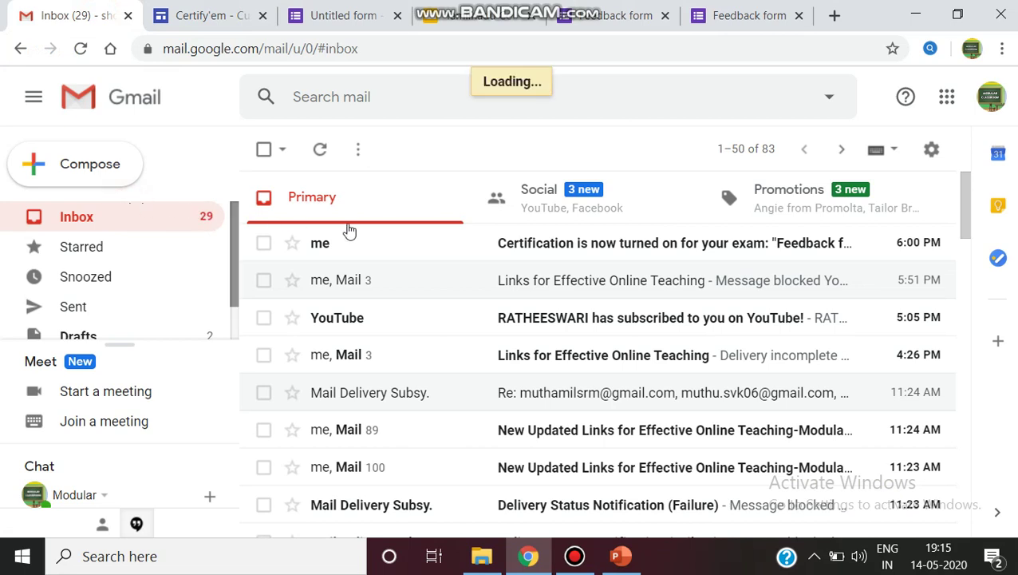
pyautogui.click(111, 212)
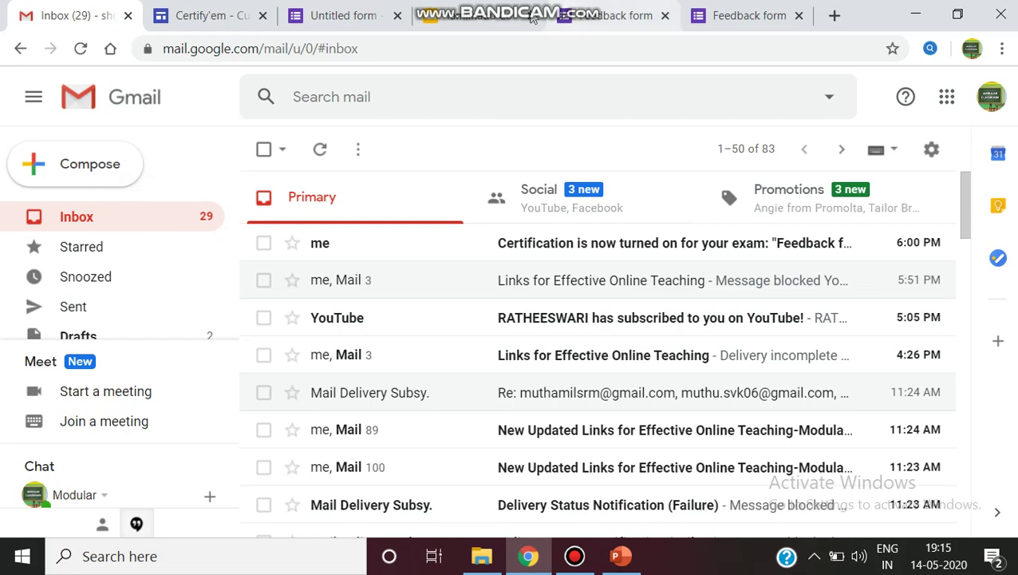
# Return to the feedback form's editor, close the sending options and check the form's quiz settings.
pyautogui.click(496, 18)
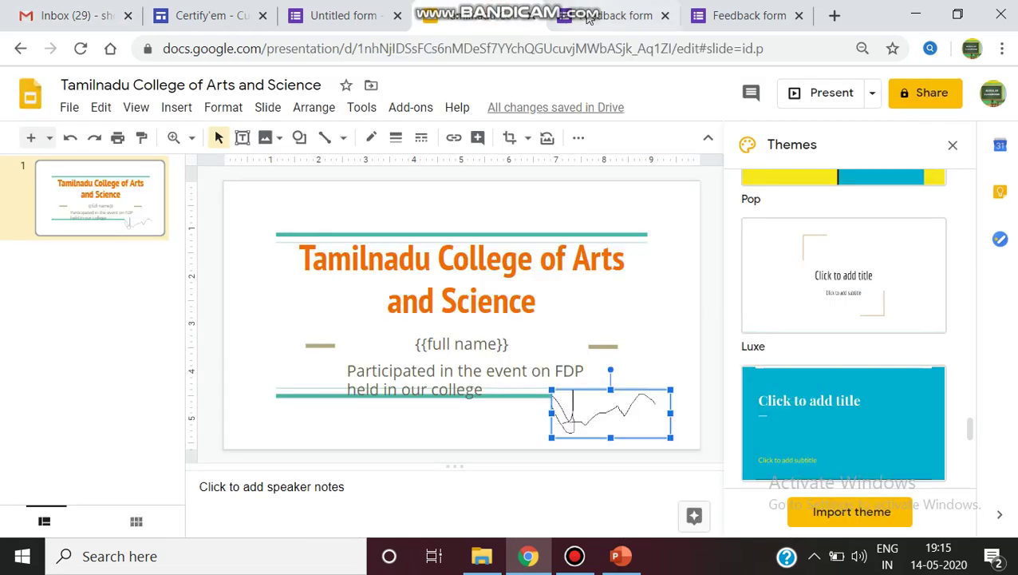
pyautogui.click(239, 14)
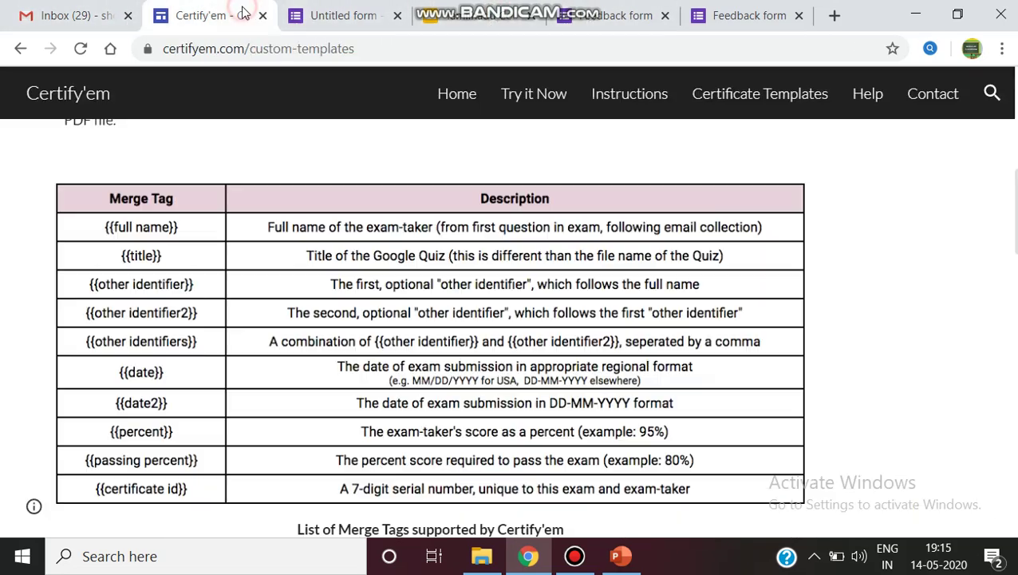
pyautogui.click(319, 15)
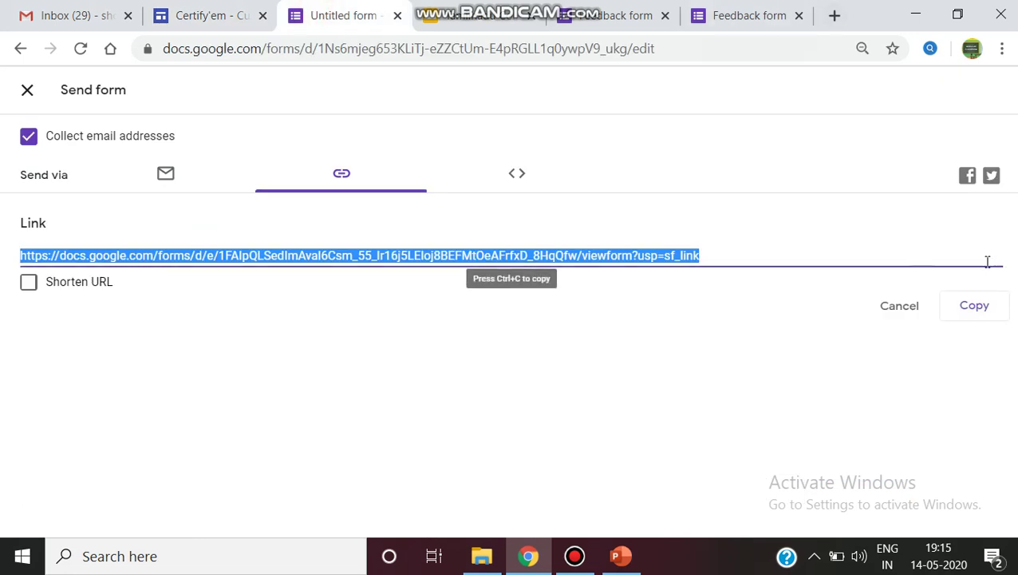
pyautogui.click(870, 305)
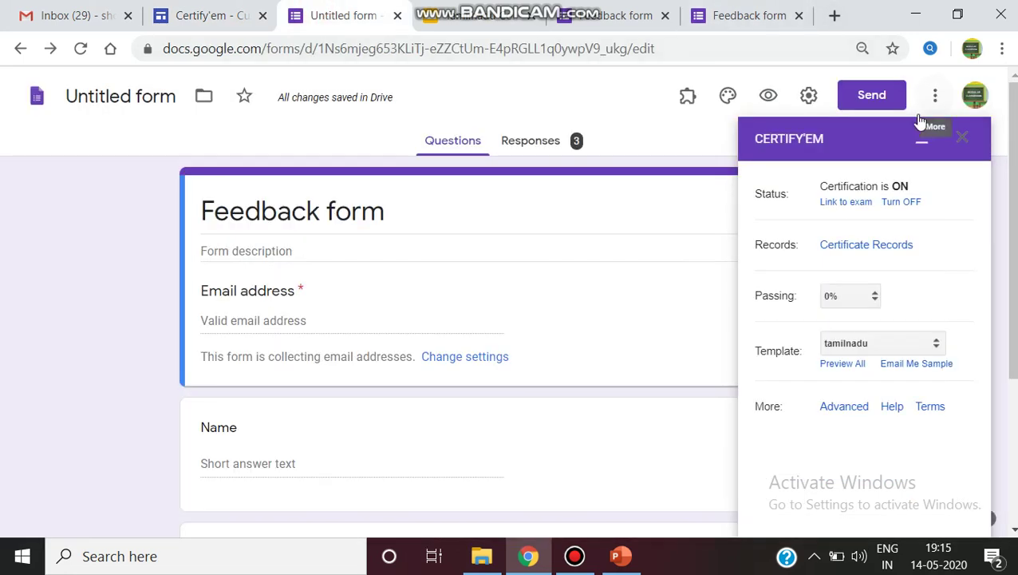
pyautogui.click(808, 95)
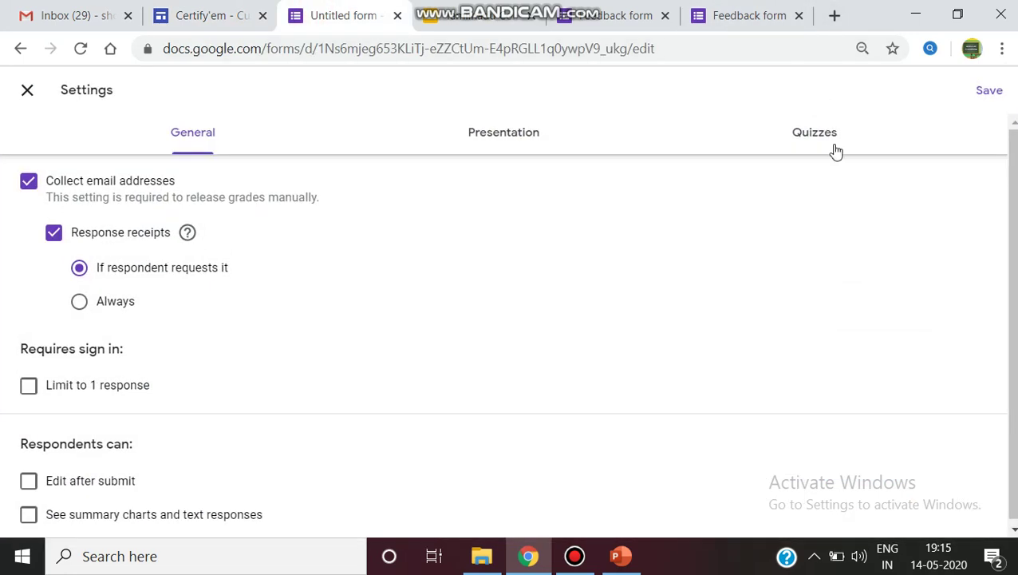
pyautogui.click(833, 148)
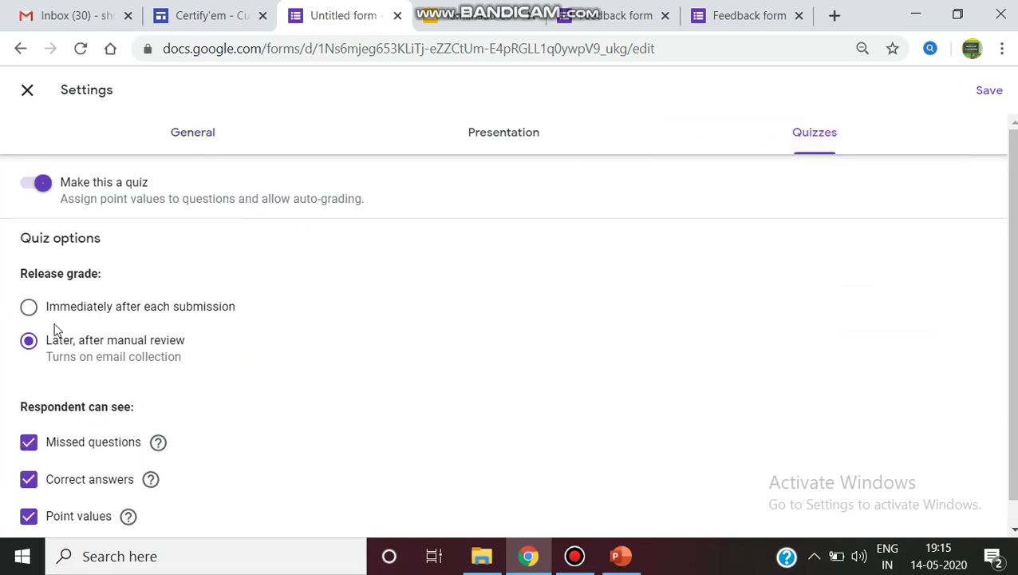
# Switch to Gmail, open the certificate email for "Feedback form" and view its attached PDF certificate.
pyautogui.click(76, 17)
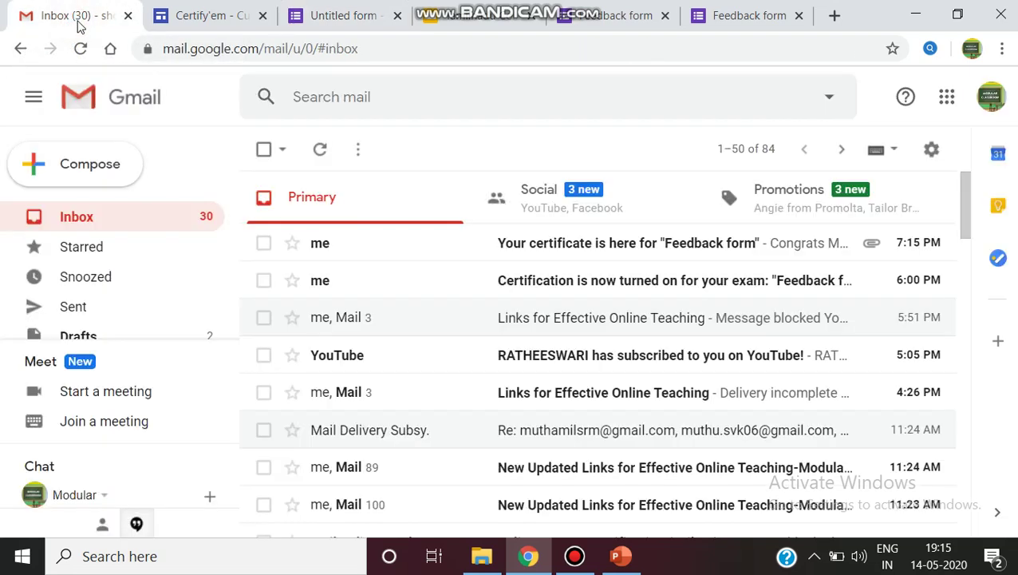
pyautogui.click(679, 243)
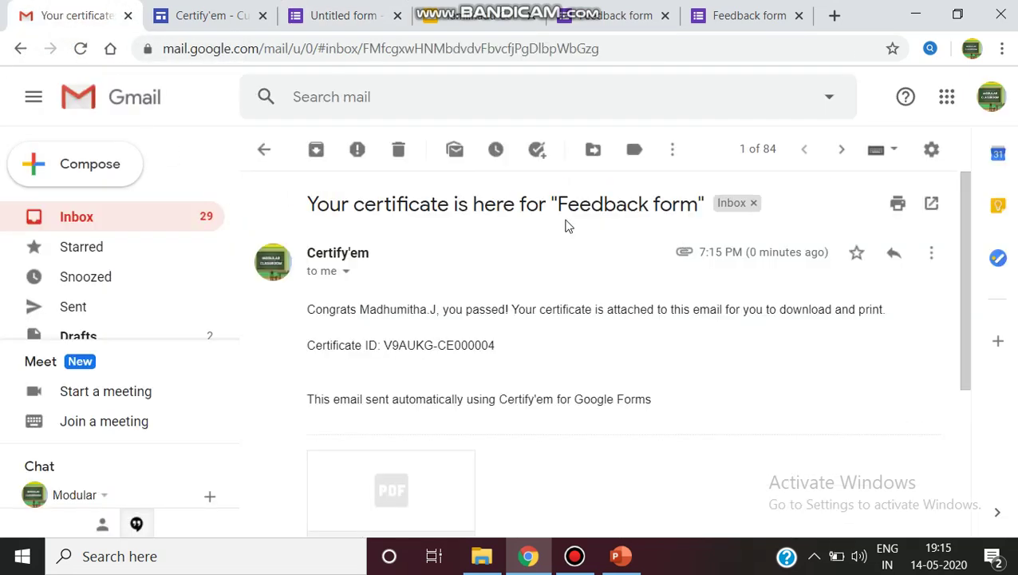
pyautogui.scroll(-3, 451, 288)
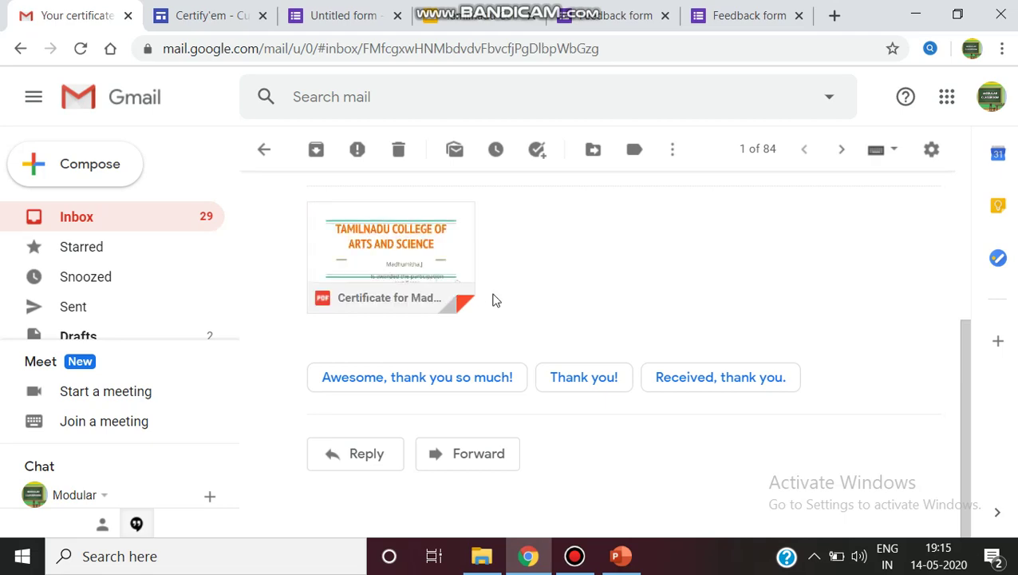
pyautogui.scroll(1, 491, 298)
pyautogui.click(409, 330)
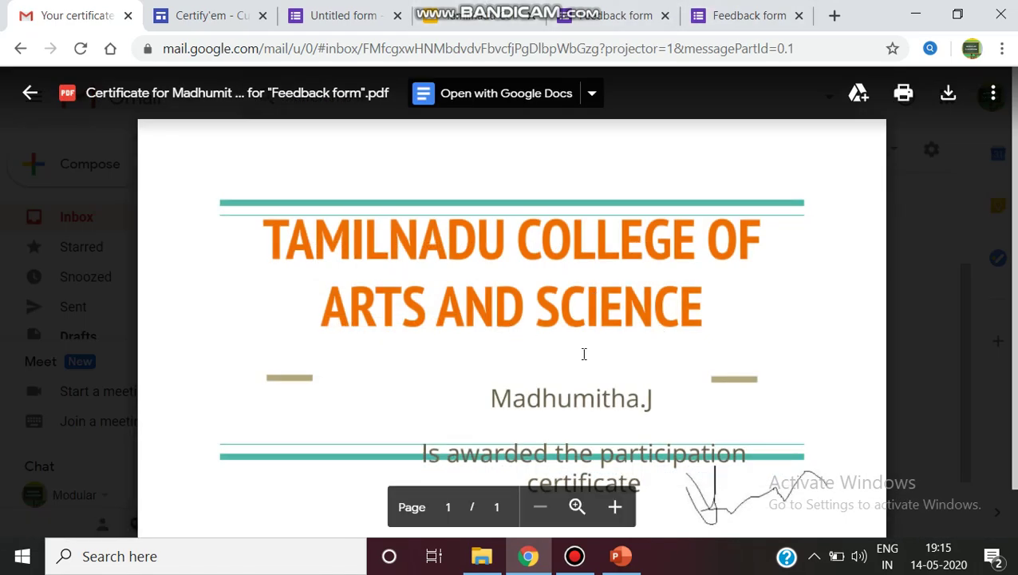
# Compare the presentation's certificate template with the emailed PDF certificate, and close the PDF preview.
pyautogui.click(533, 18)
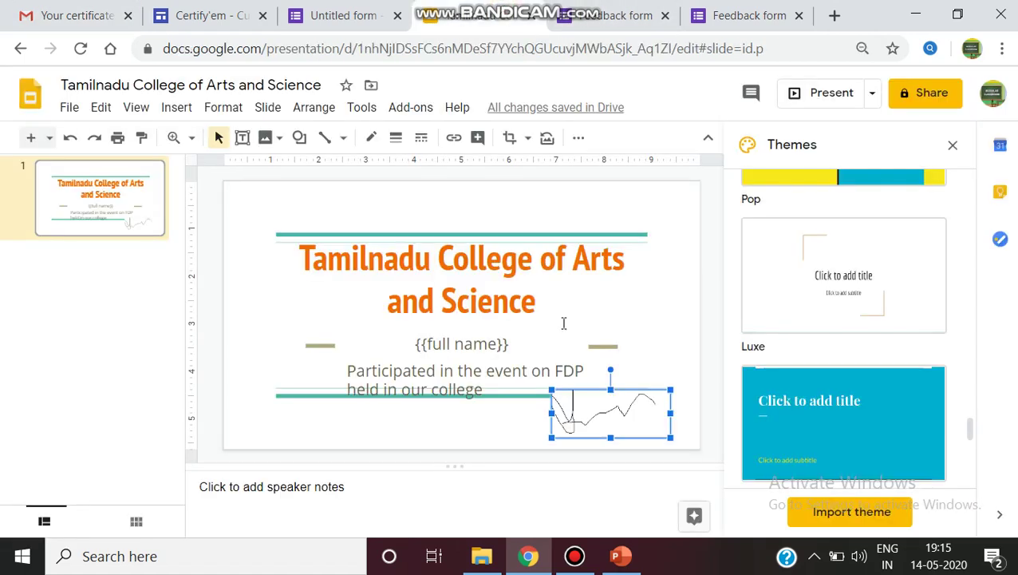
pyautogui.click(364, 343)
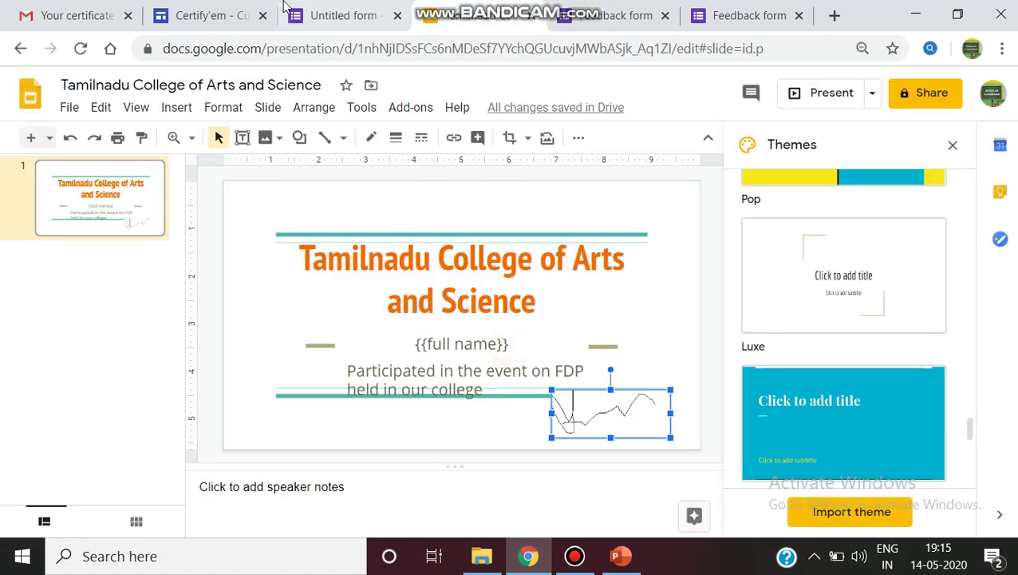
pyautogui.click(94, 15)
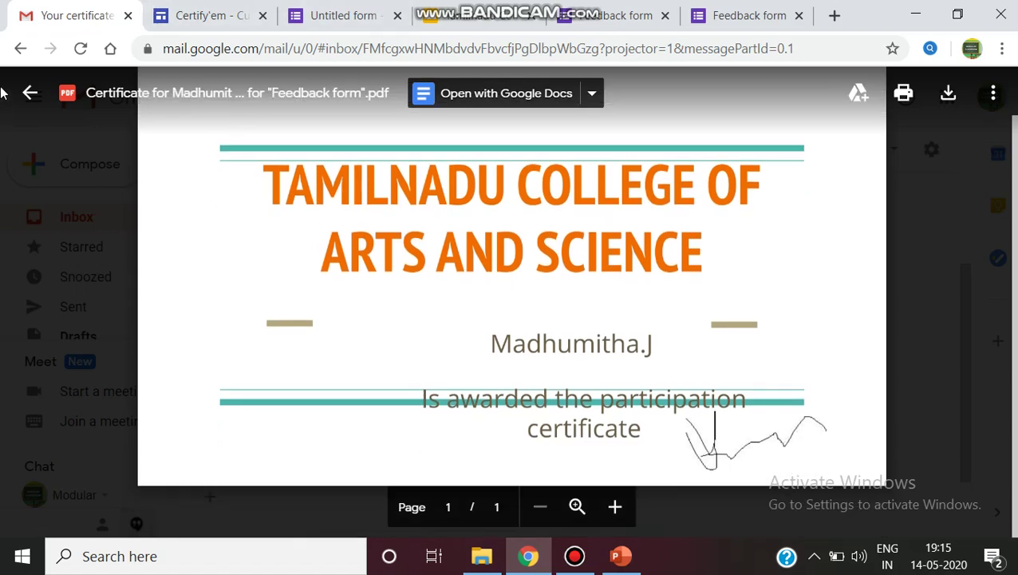
pyautogui.click(30, 93)
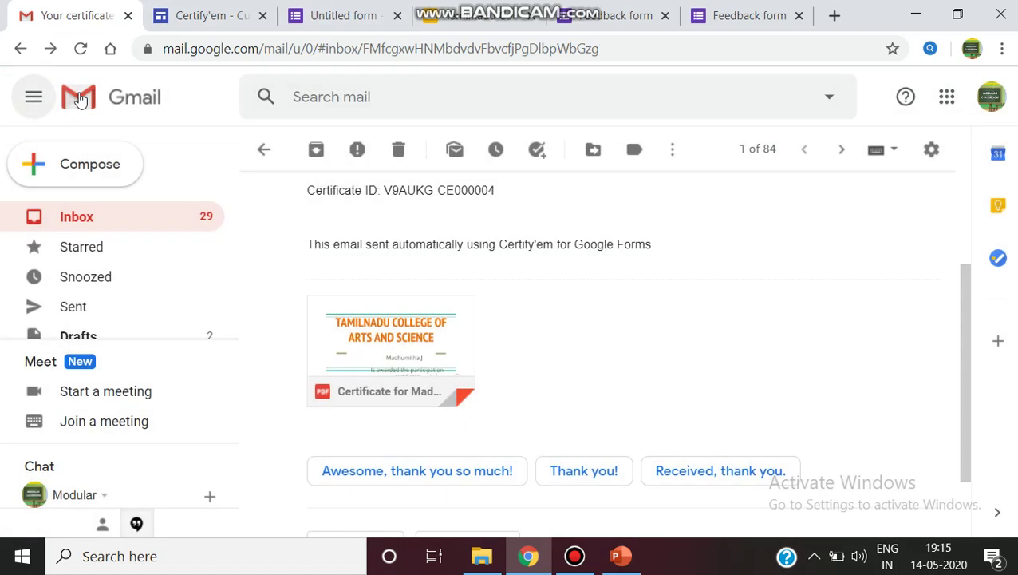
pyautogui.click(630, 16)
pyautogui.click(742, 17)
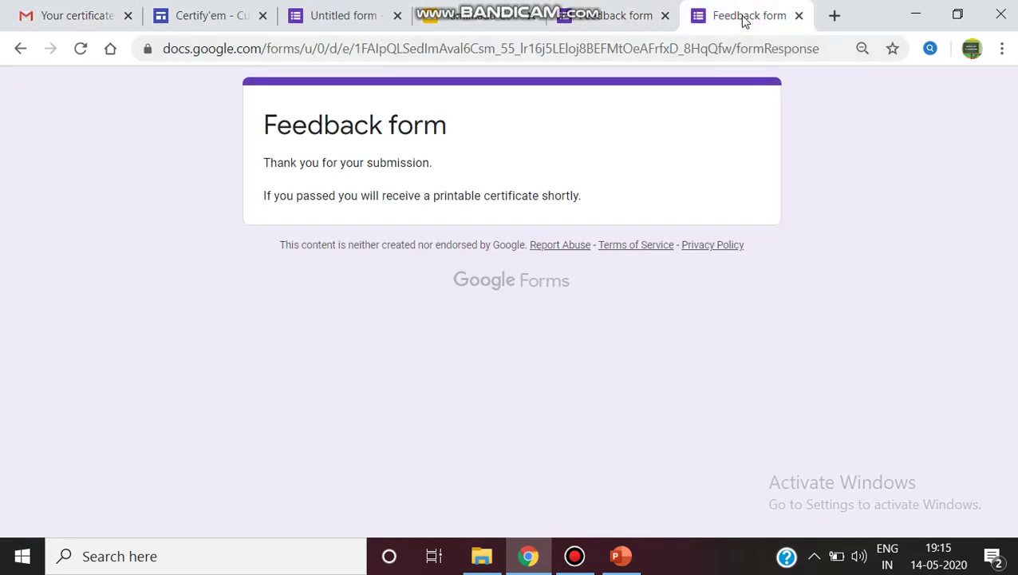
pyautogui.hotkey('ctrl', 'shift', 'Tab')
pyautogui.hotkey('ctrl', 'shift', 'Tab')
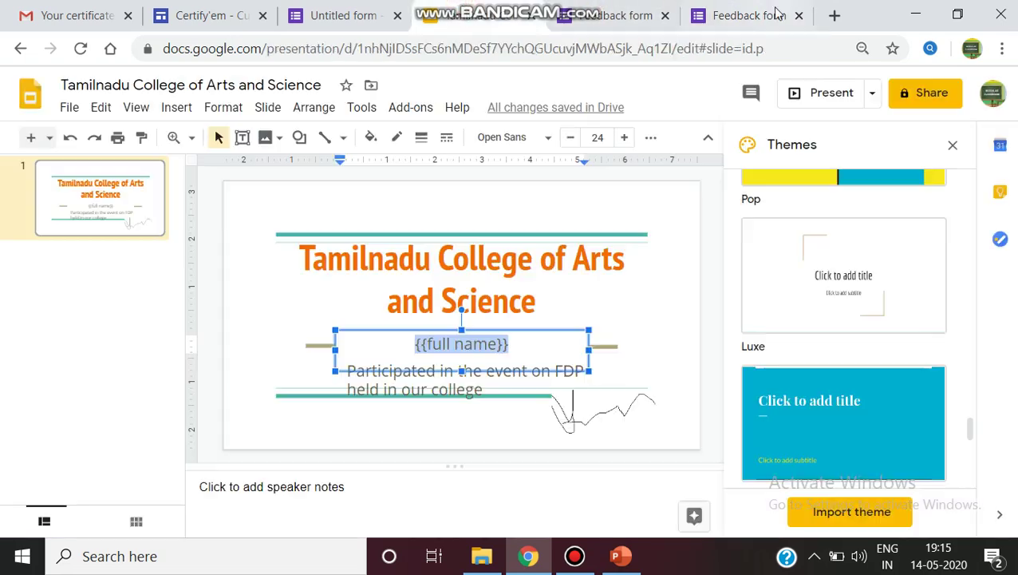
# In the feedback form's quiz settings, set grades to release immediately after each submission and save the settings.
pyautogui.click(327, 23)
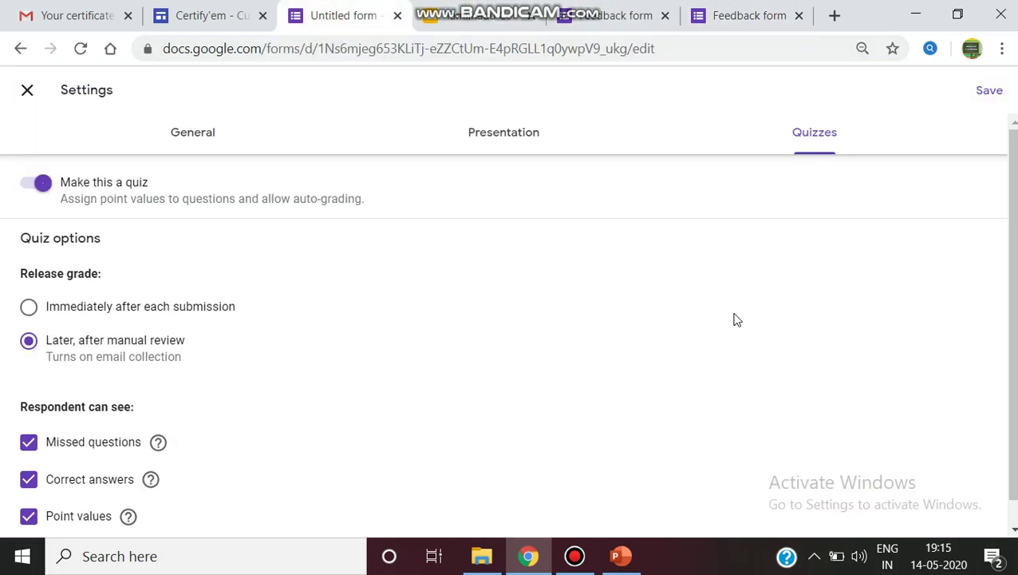
pyautogui.click(138, 307)
pyautogui.click(130, 348)
pyautogui.click(125, 308)
pyautogui.click(965, 87)
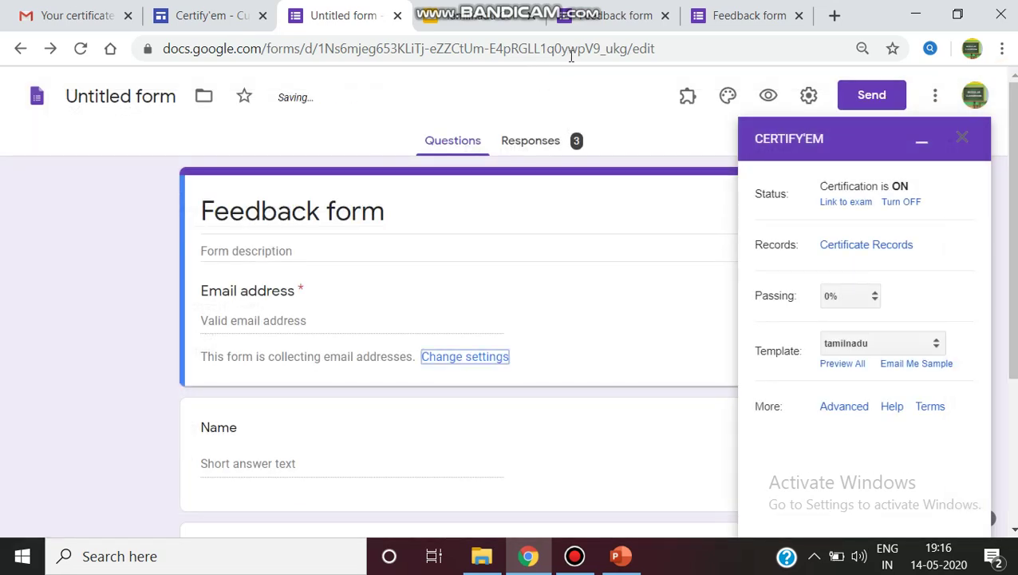
# Open Certify'em's Resend Certificates list and minimize the Certify'em controls to view the recorded responses.
pyautogui.click(689, 97)
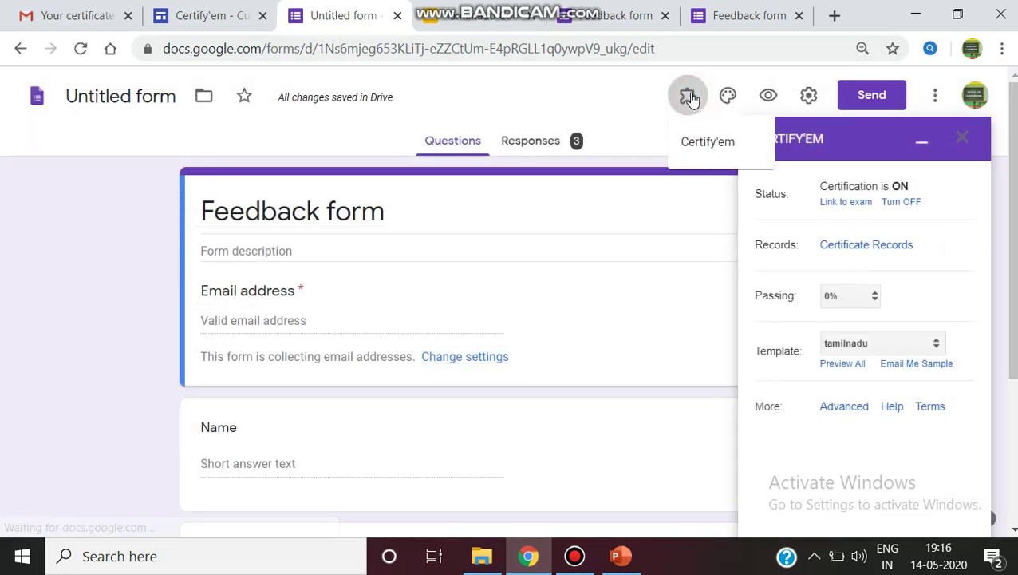
pyautogui.click(708, 143)
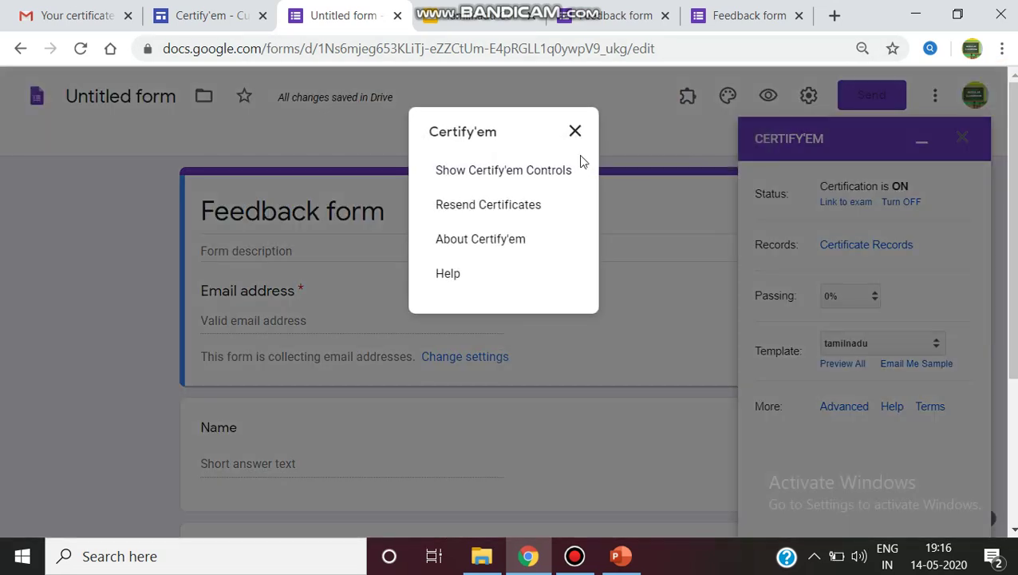
pyautogui.click(525, 205)
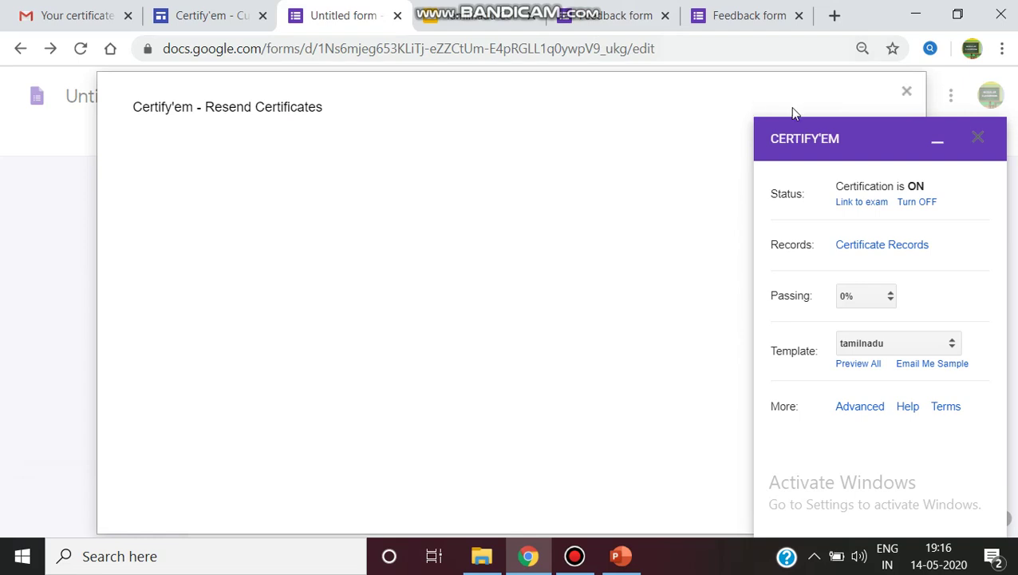
pyautogui.click(939, 143)
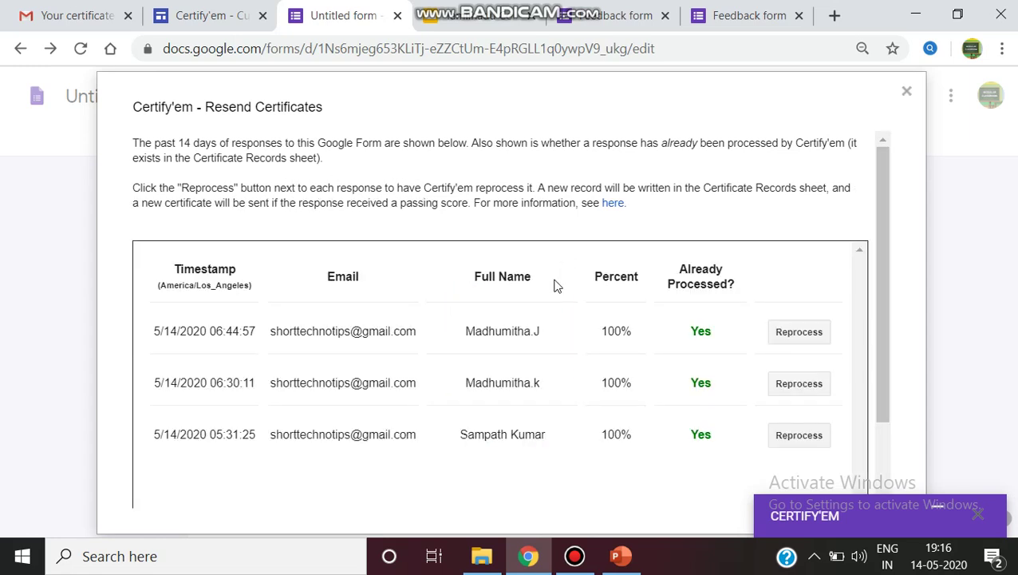
pyautogui.scroll(-2, 556, 285)
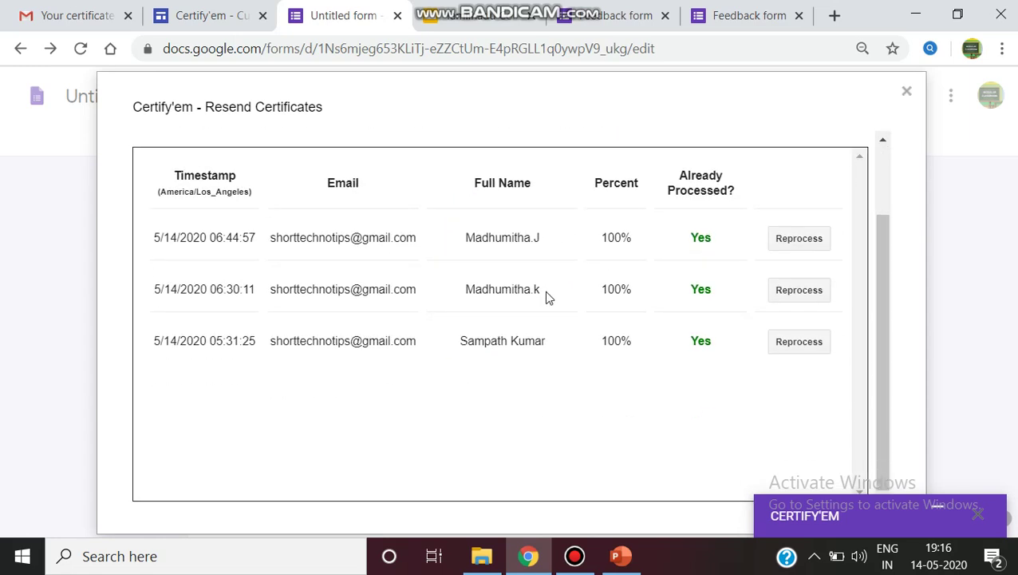
# Reprocess all three listed responses to resend their certificates, and close the Resend Certificates window.
pyautogui.click(794, 242)
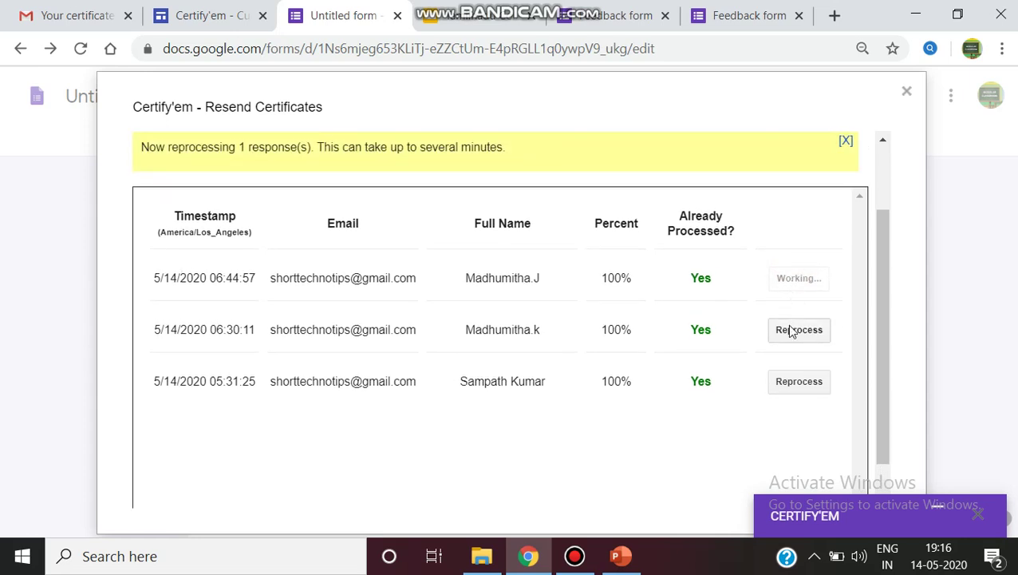
pyautogui.click(788, 329)
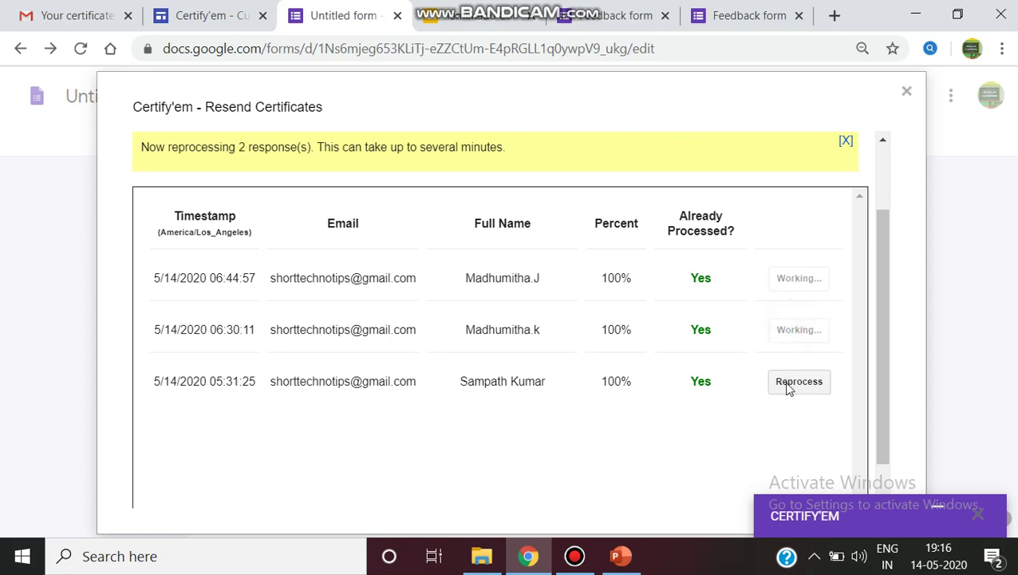
pyautogui.click(786, 383)
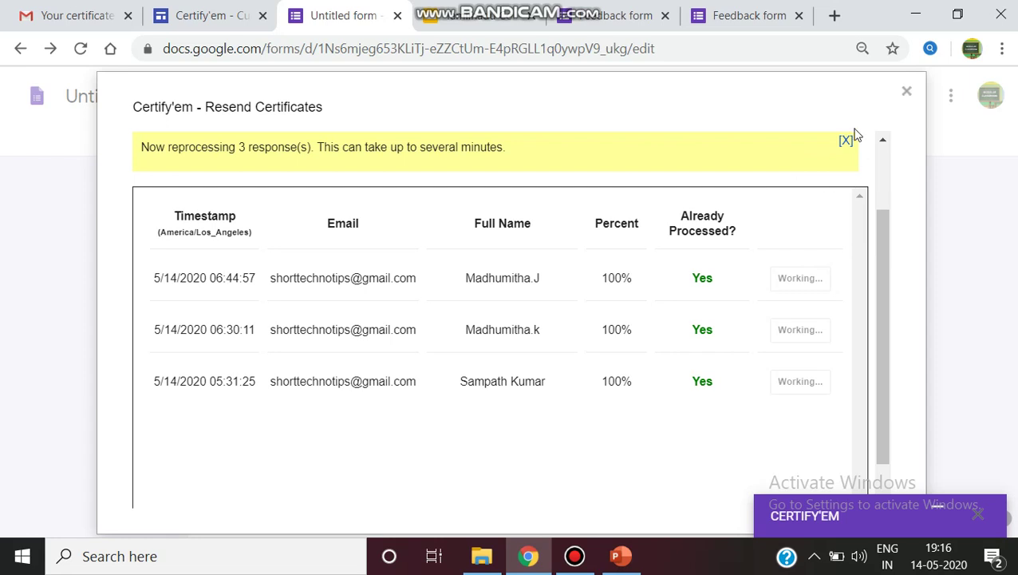
pyautogui.click(906, 95)
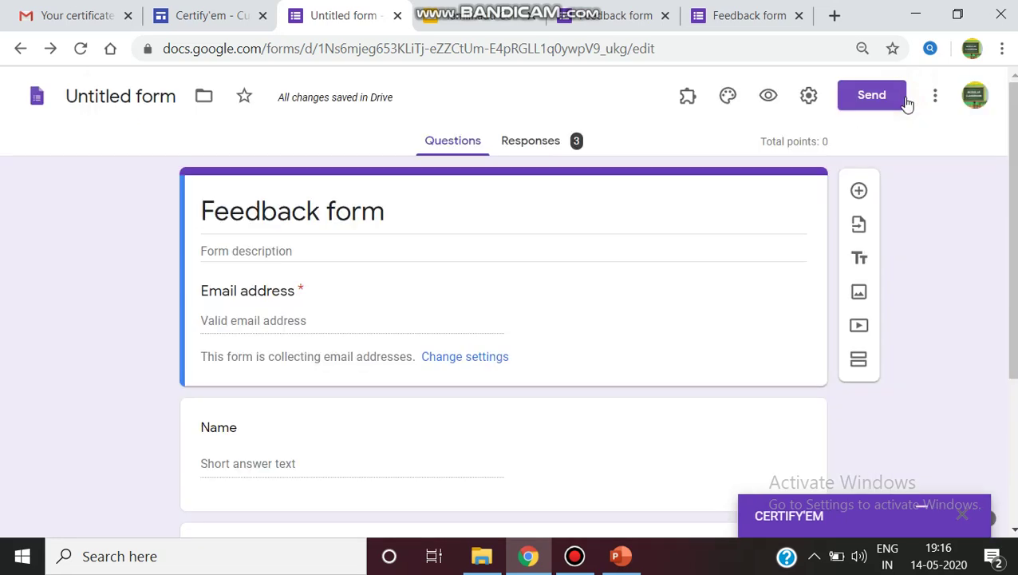